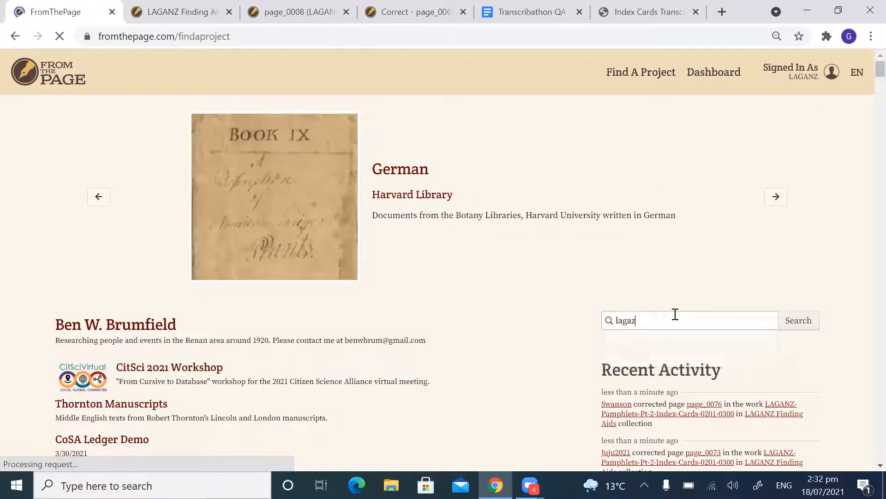
Step: Search the projects for "laganz" and open the LAGANZ Finding Aids collection
type("nz")
key("Return")
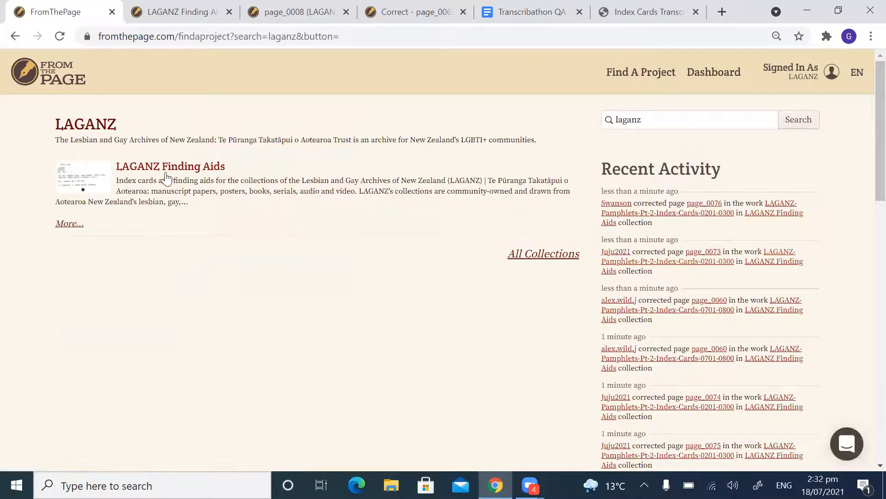
left_click(179, 170)
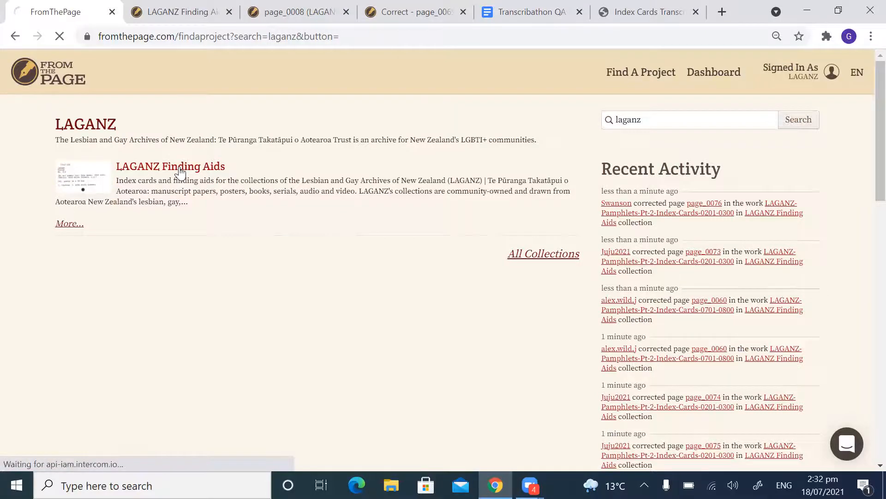
Step: Look through the collection's About text and its list of index card works with their correction progress
scroll(267, 217, "down", 6)
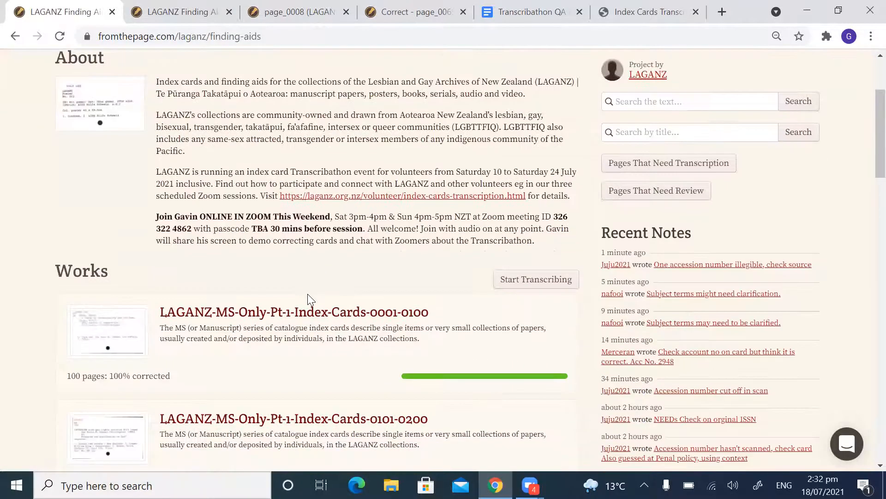
scroll(256, 237, "down", 2)
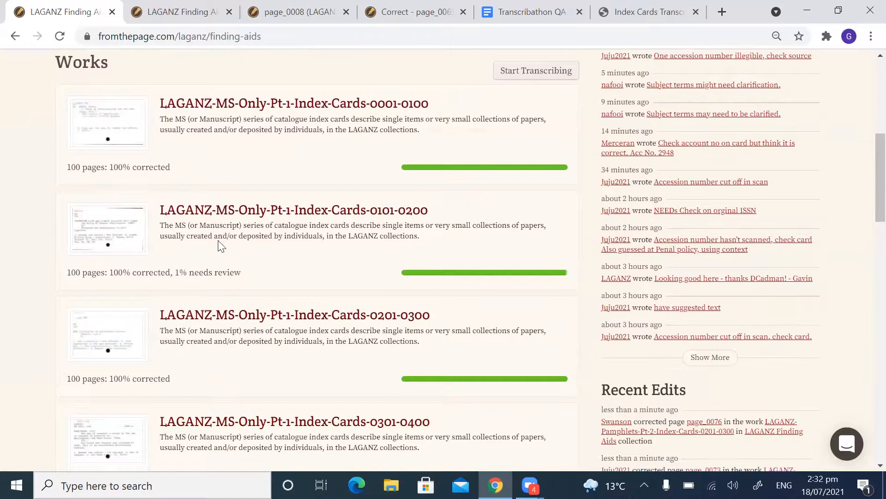
scroll(224, 235, "down", 3)
scroll(207, 223, "up", 5)
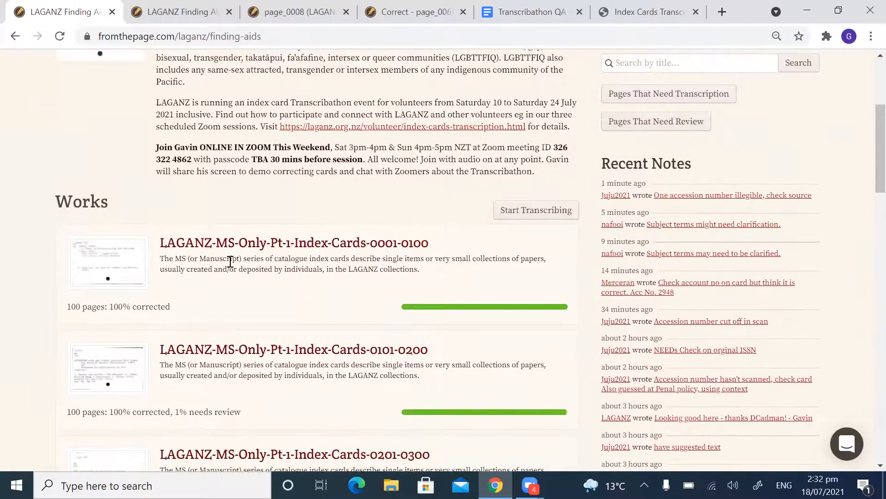
scroll(277, 309, "down", 2)
scroll(217, 295, "up", 3)
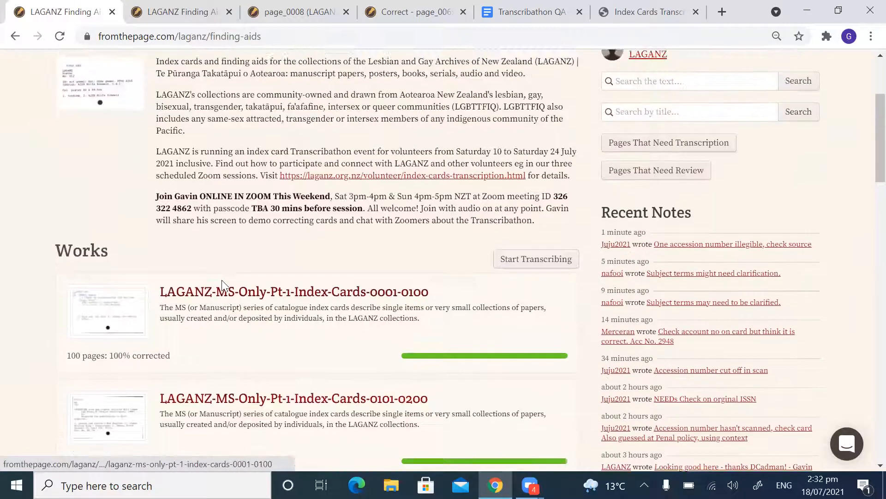
scroll(227, 296, "up", 2)
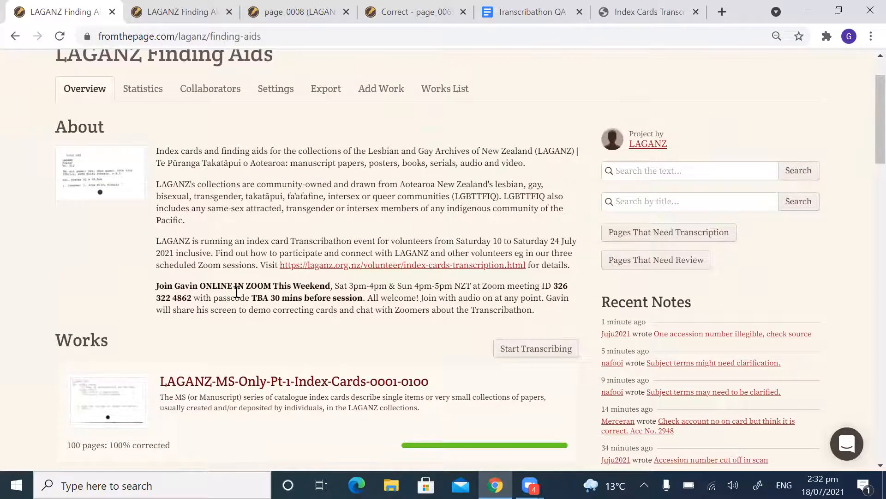
scroll(232, 287, "down", 2)
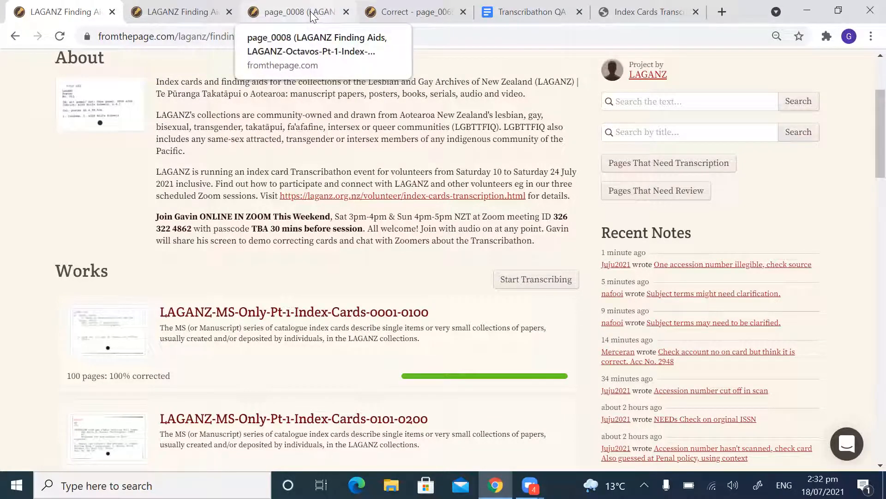
Step: Open page_0008 of LAGANZ-Octavos-Pt-1-Index-Cards-0601-0700 for correction
left_click(294, 14)
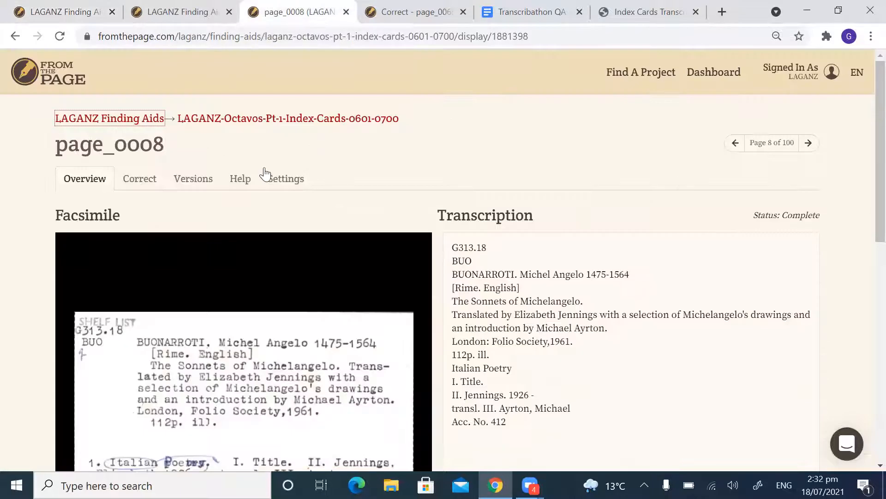
scroll(337, 158, "down", 1)
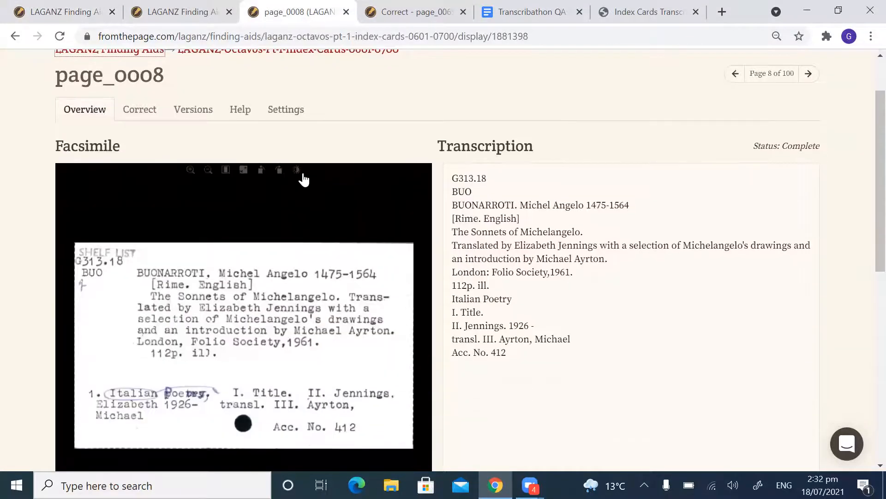
scroll(303, 179, "up", 1)
scroll(322, 154, "up", 1)
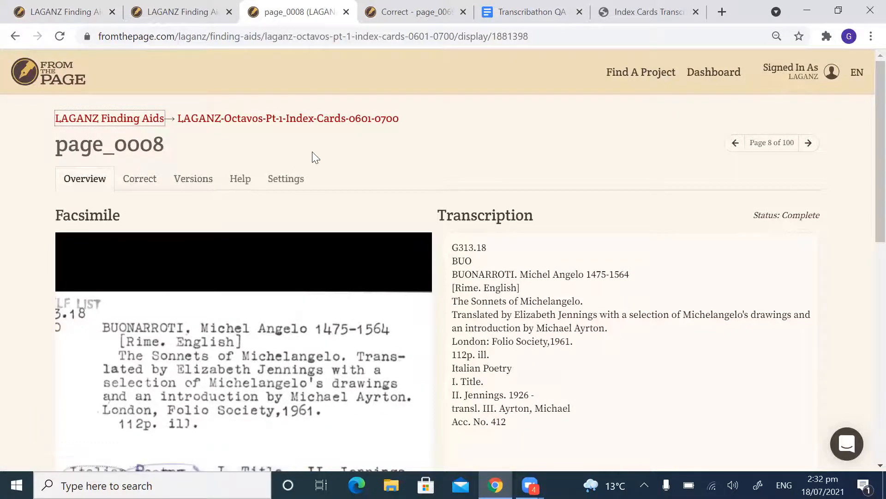
left_click(140, 183)
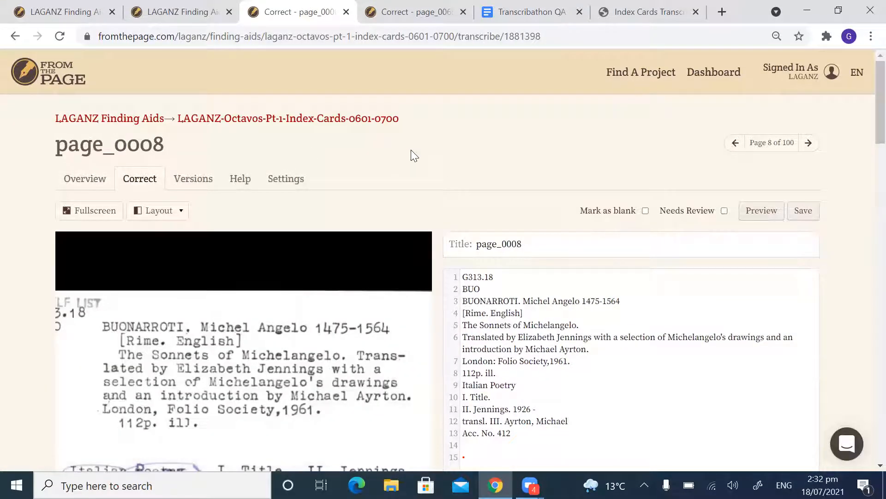
scroll(463, 180, "down", 1)
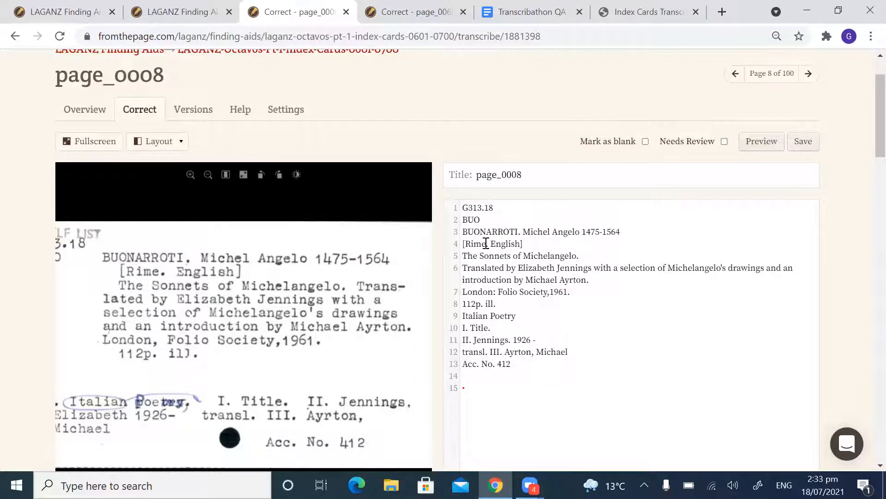
Step: Compare page_0008's saved transcription in the overview with its editable text, ending back in correction
key("shift+Up")
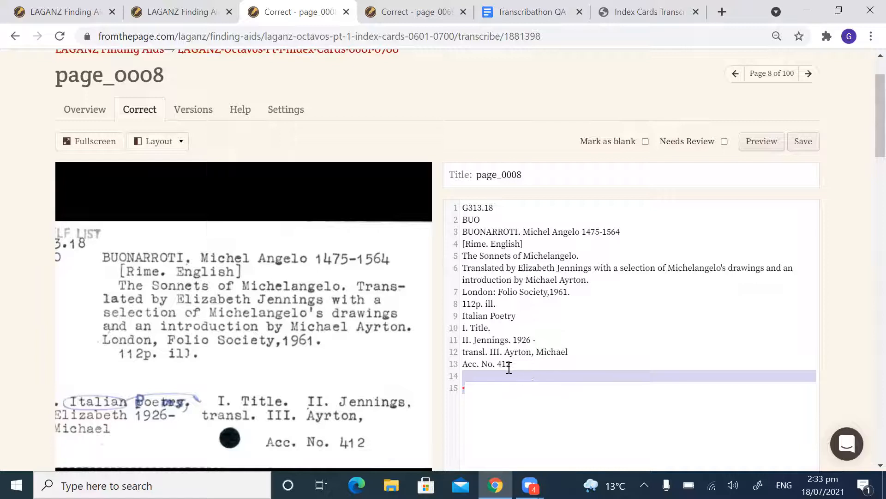
mouse_move(304, 177)
left_click(86, 111)
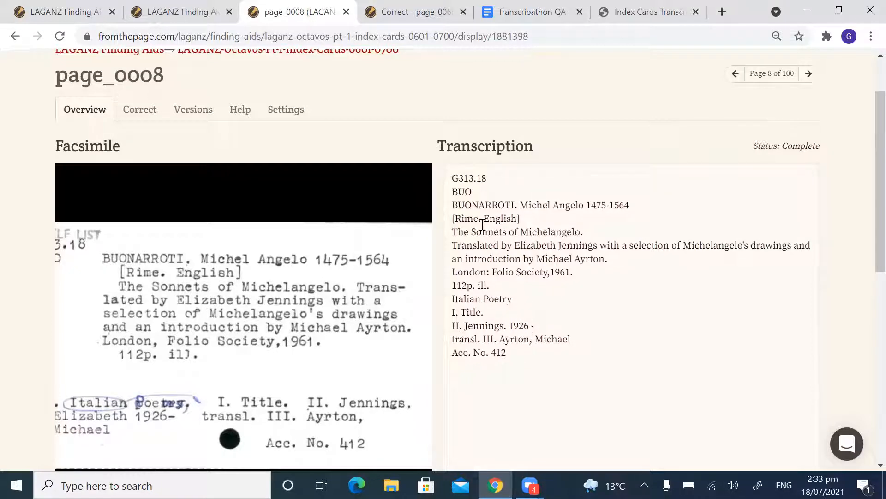
left_click(144, 110)
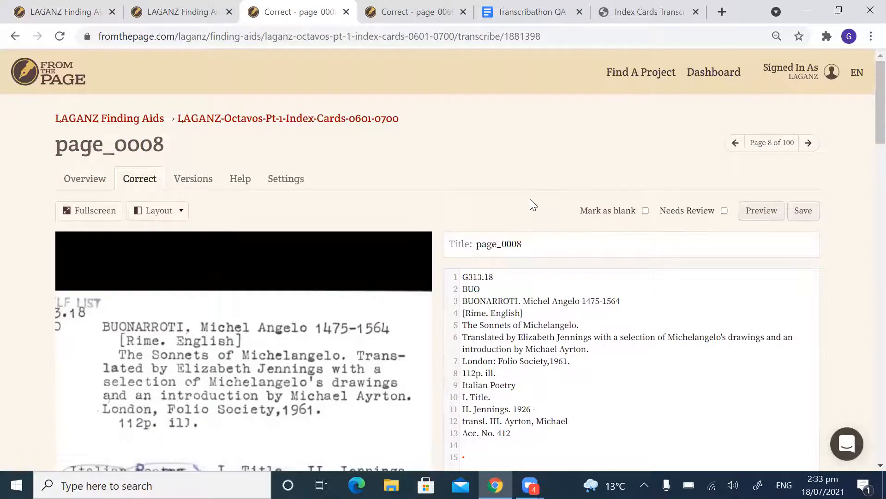
Step: Remove the blank line and stray dot after the "Acc. No. 412" line of the transcription
scroll(531, 201, "down", 1)
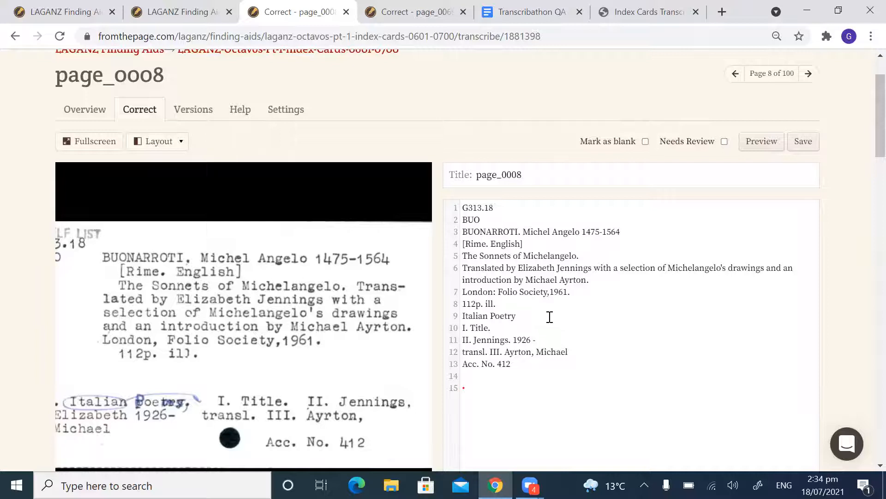
scroll(611, 316, "down", 2)
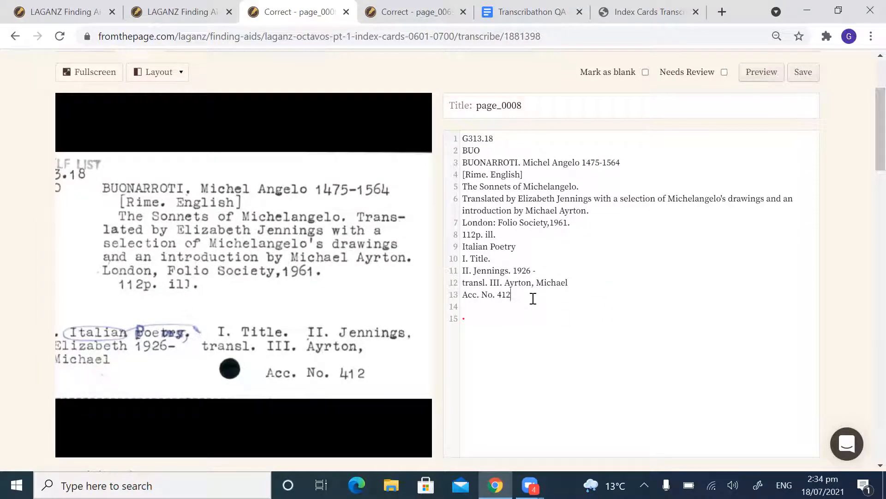
key("Delete")
key("Delete")
left_click_drag(512, 295, 463, 300)
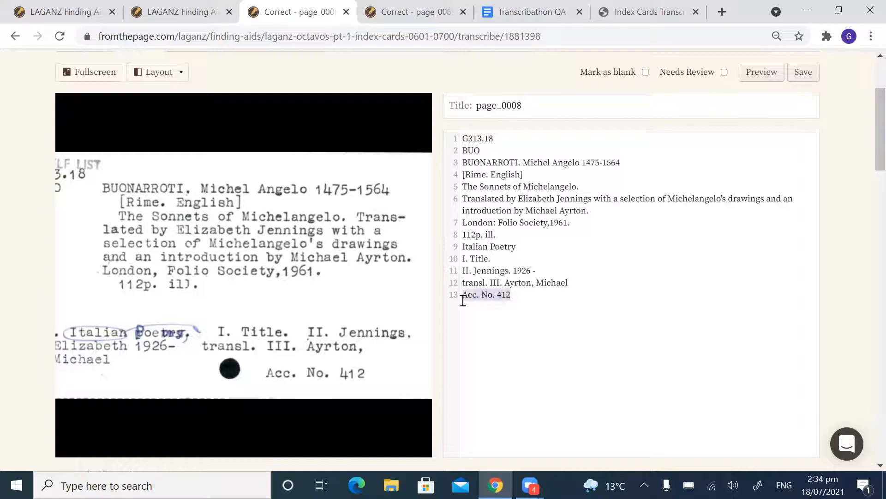
left_click(520, 295)
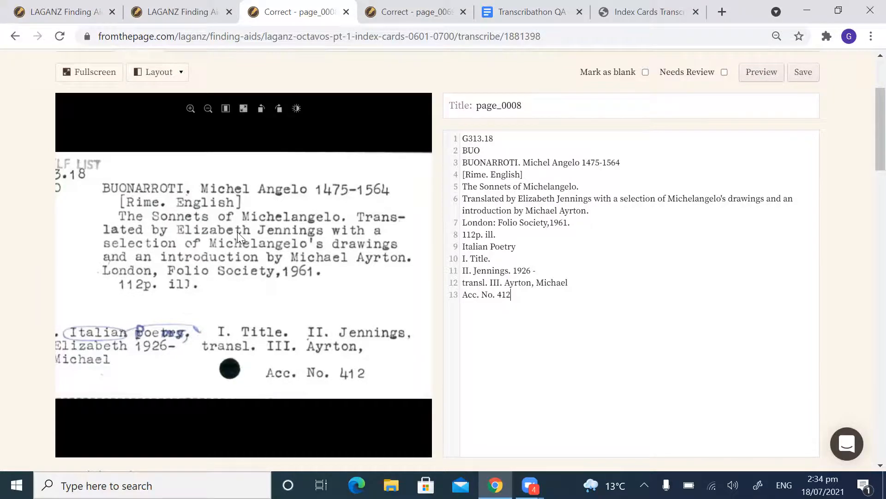
Step: Add a new line reading "q" below "BUO" in the transcription to match the whole card
scroll(237, 231, "down", 2)
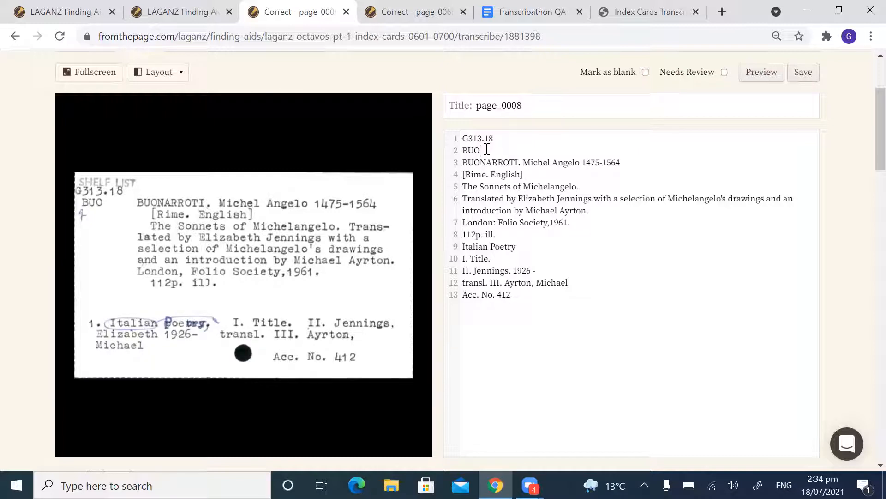
key("Return")
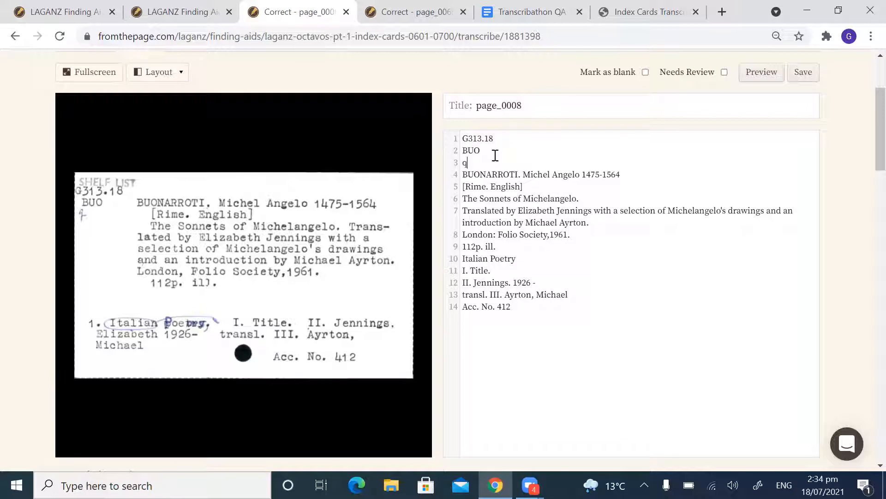
scroll(517, 190, "up", 3)
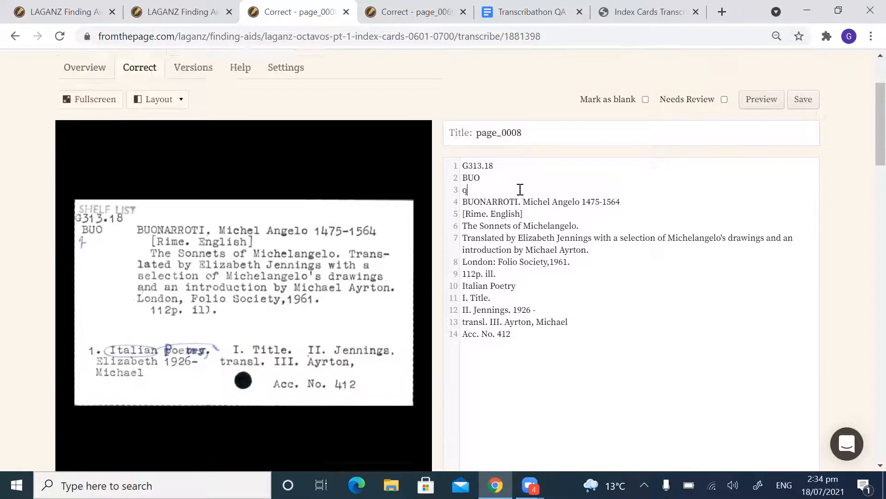
scroll(515, 189, "down", 3)
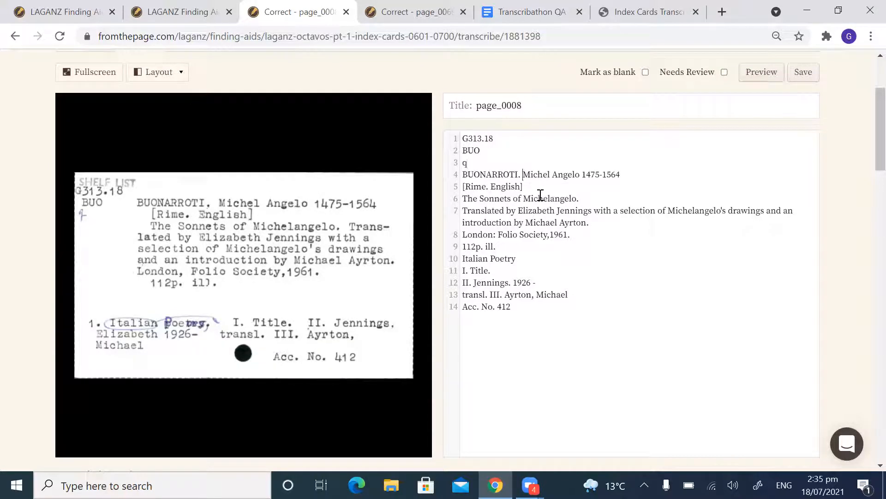
Step: Replace the full stop after BUONARROTI with a comma in the author line
key("BackSpace")
key("BackSpace")
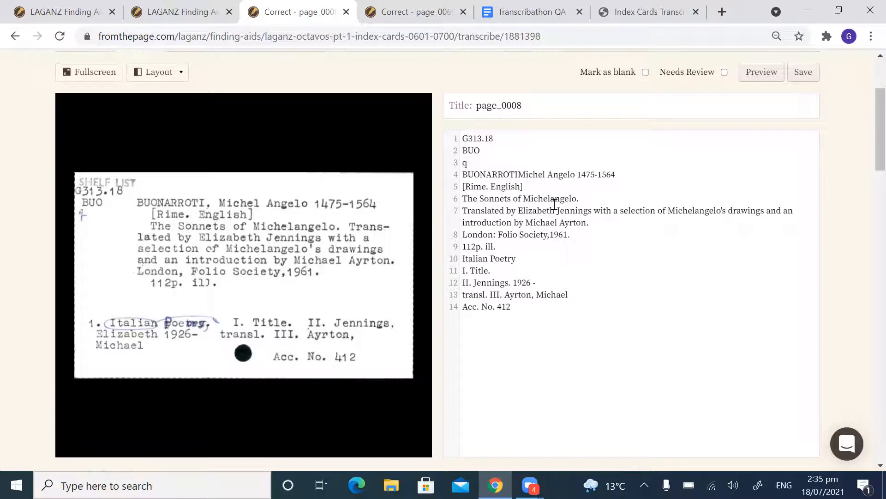
type(",")
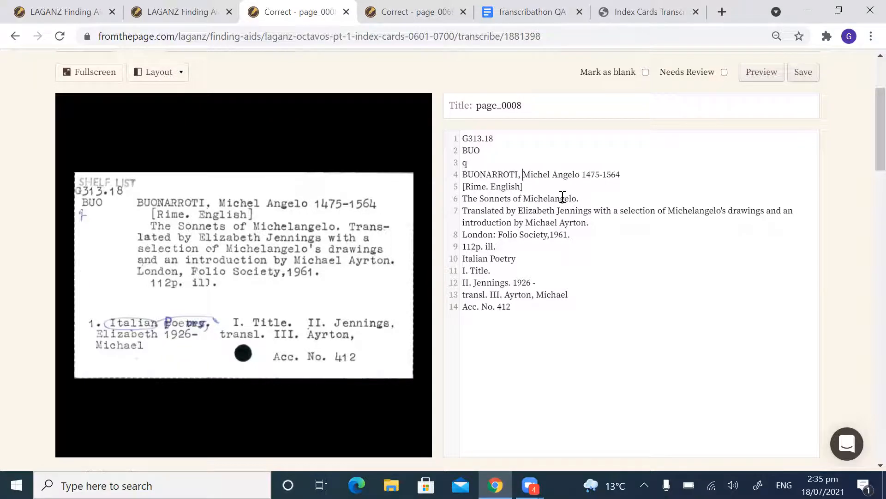
Step: Check the "[Rime. English]" line and the "Translated by" line against the card scan
left_click_drag(529, 190, 454, 194)
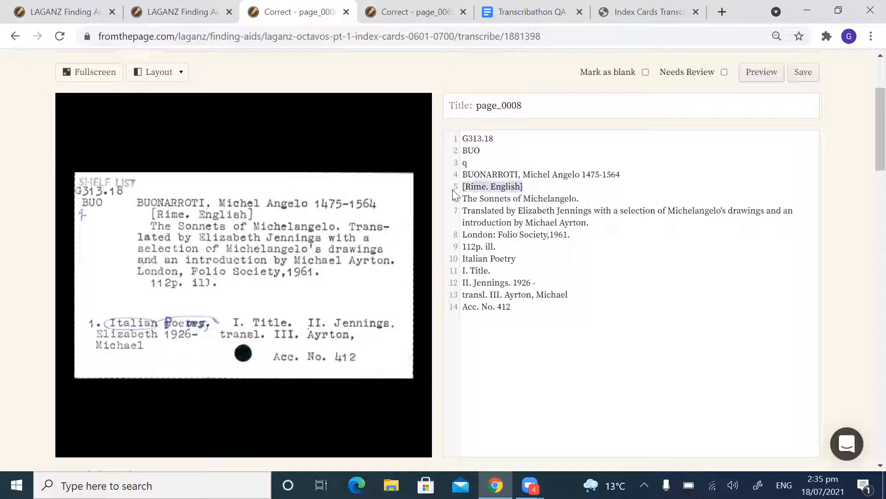
left_click(530, 186)
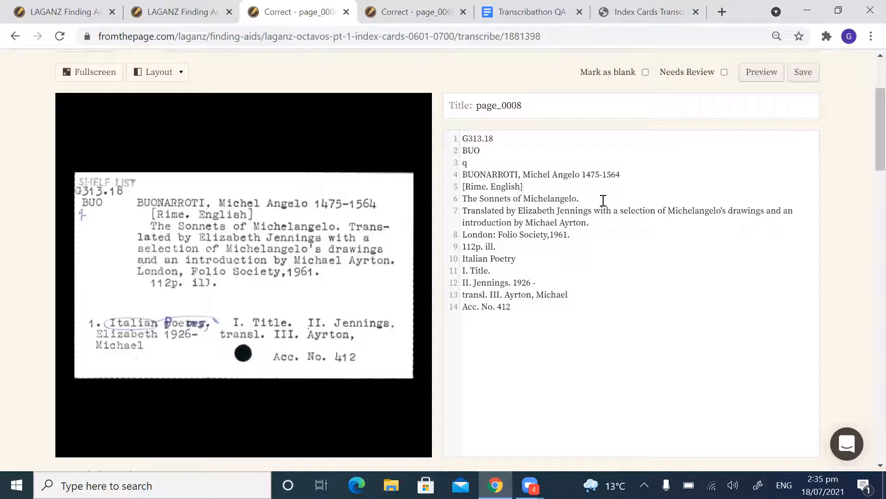
left_click(600, 220)
left_click(506, 213)
left_click_drag(465, 210, 596, 220)
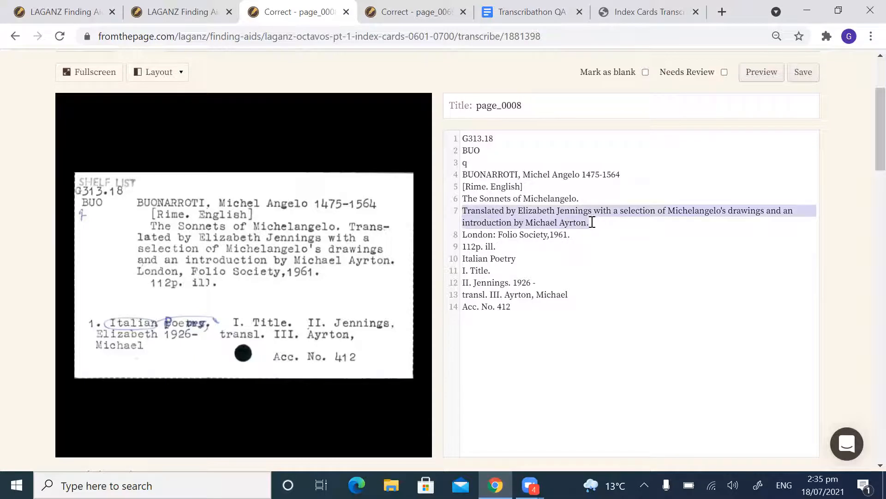
left_click(586, 213)
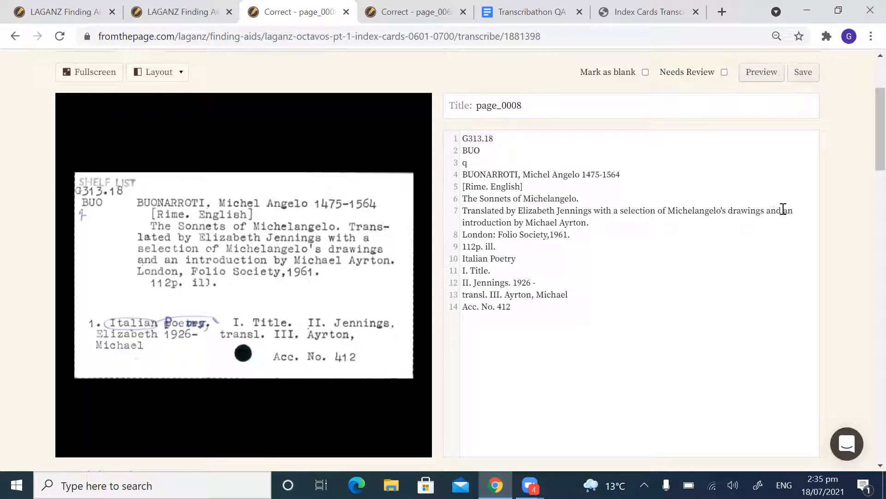
Step: Try a line break before "and an introduction" in the "Translated by" line, then rejoin the text
left_click(768, 211)
key("Return")
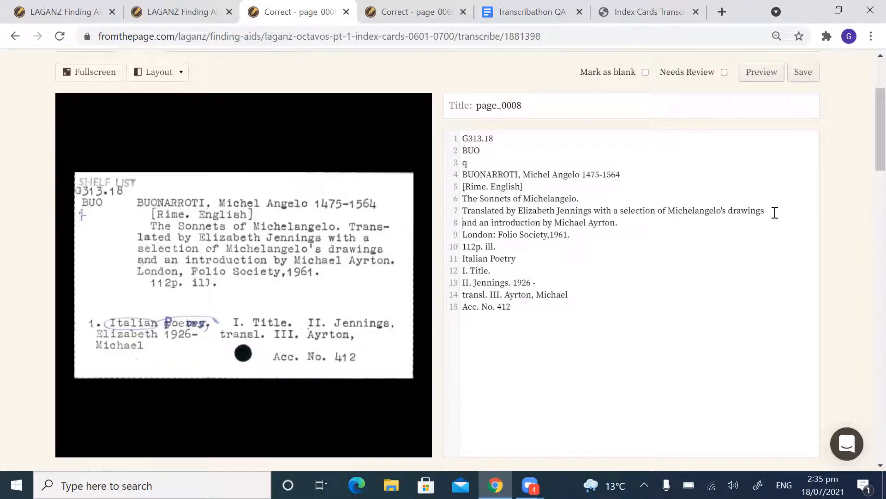
left_click_drag(609, 220, 454, 216)
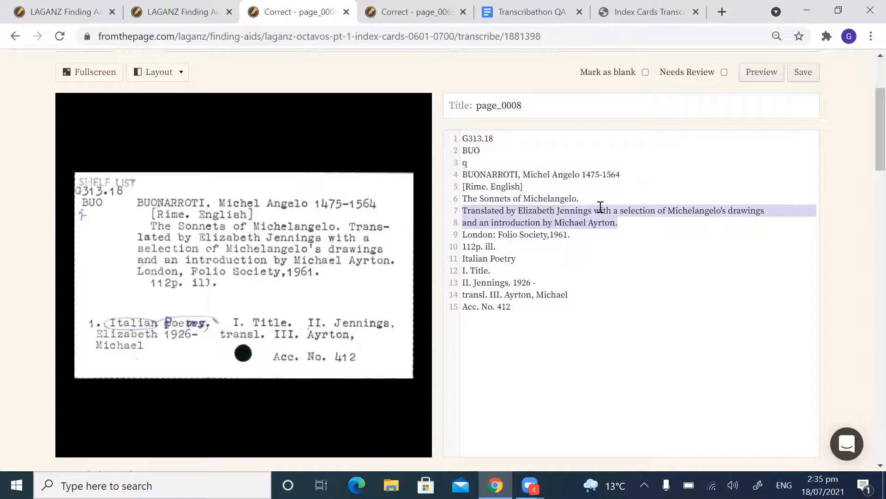
left_click(767, 213)
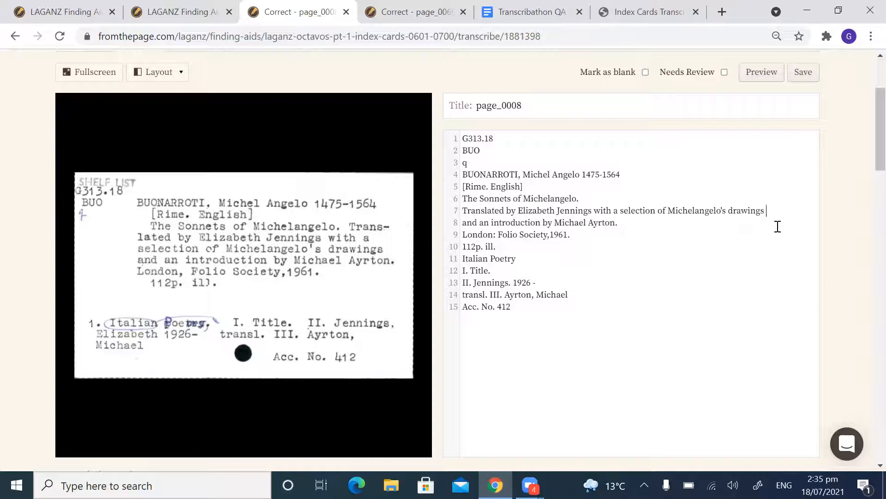
key("Delete")
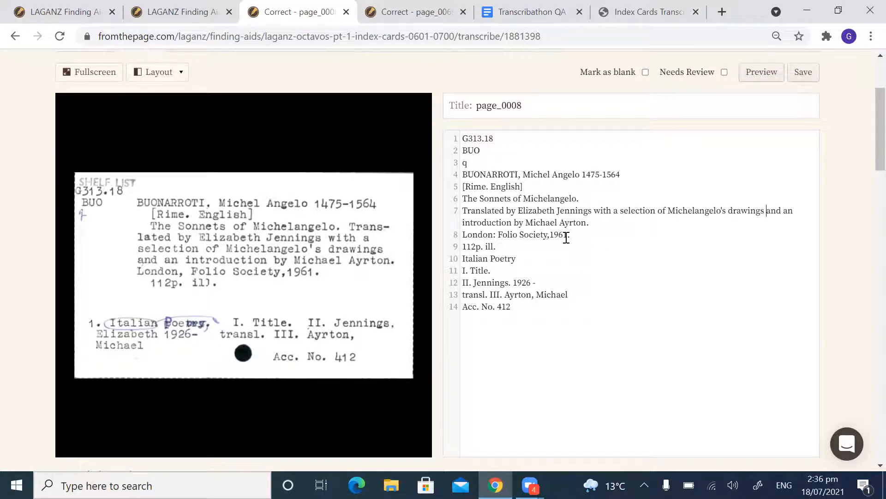
Step: Correct the imprint line to "London: Folio Society, 1961." and the line below it to "112p. illus."
left_click(595, 223)
double_click(498, 235)
left_click(550, 234)
left_click(593, 238)
left_click(515, 247)
scroll(532, 250, "down", 1)
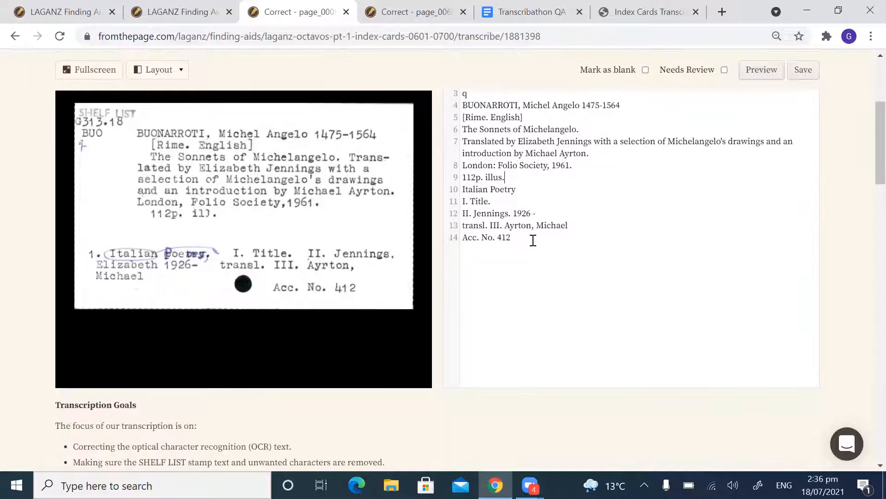
Step: Enlarge the page to 110% and highlight the "Italian Poetry" line to examine it against the card
scroll(540, 221, "up", 2)
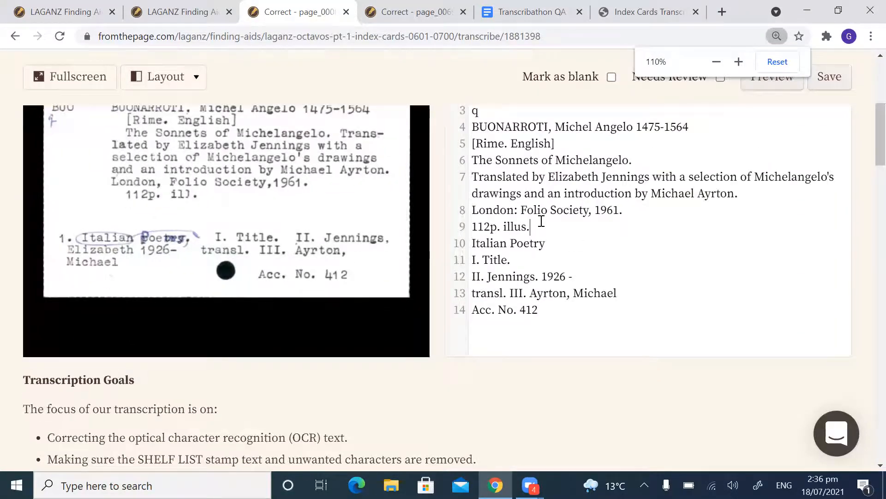
scroll(513, 234, "down", 1)
scroll(512, 236, "up", 1)
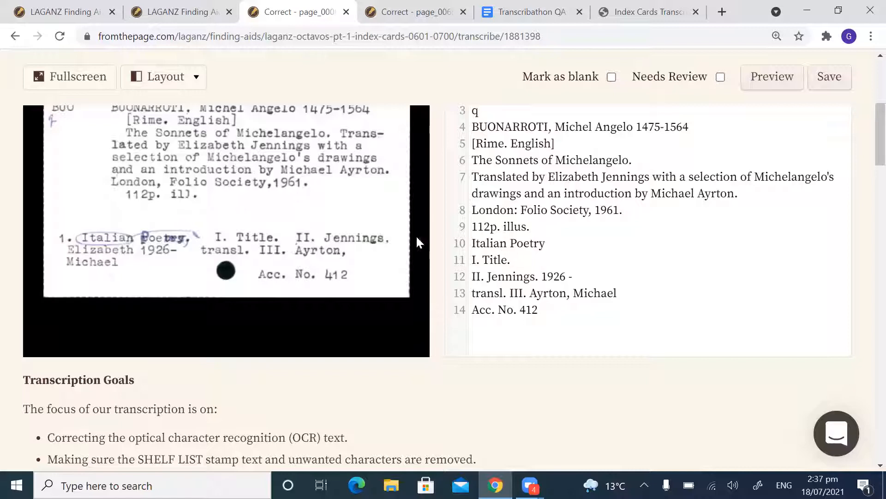
left_click_drag(564, 243, 470, 244)
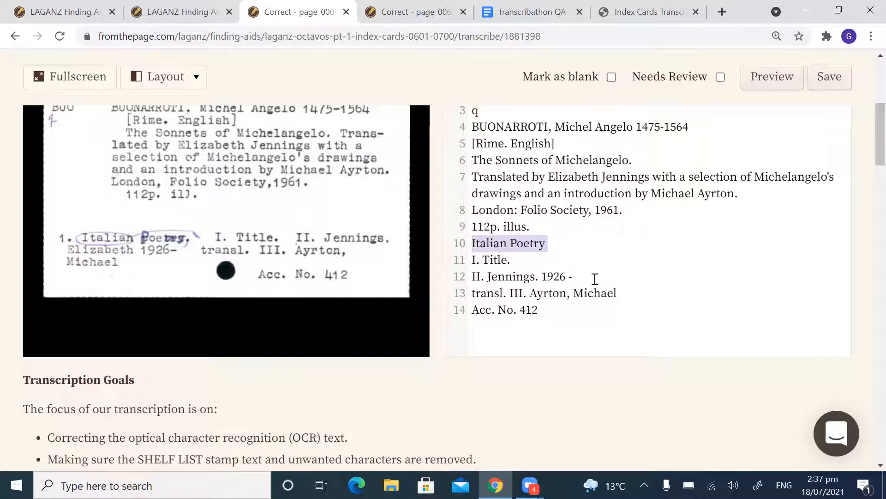
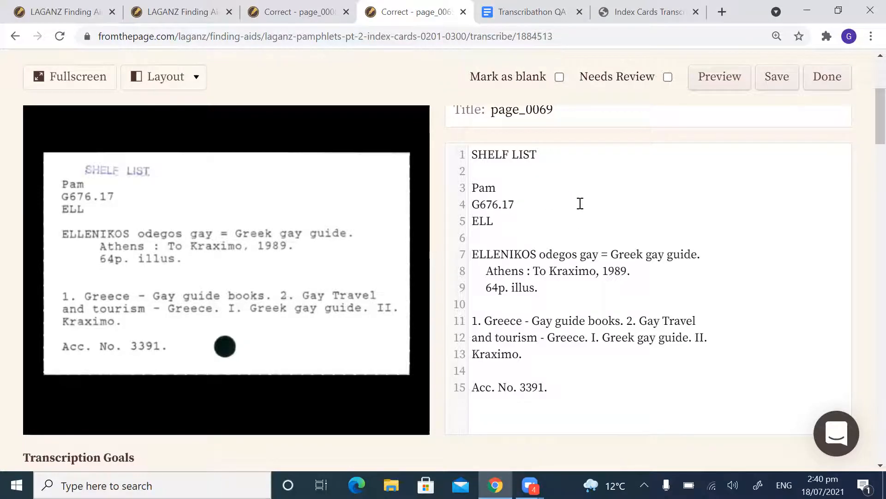
Step: Delete the SHELF LIST stamp text and the blank lines above "Pam" and above the title in the page_0069 transcription
scroll(581, 203, "down", 12)
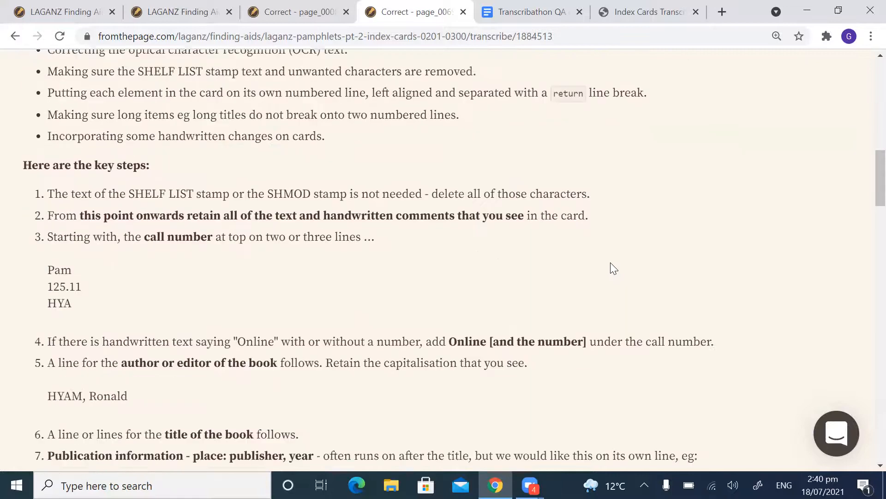
scroll(608, 261, "down", 4)
scroll(608, 262, "up", 11)
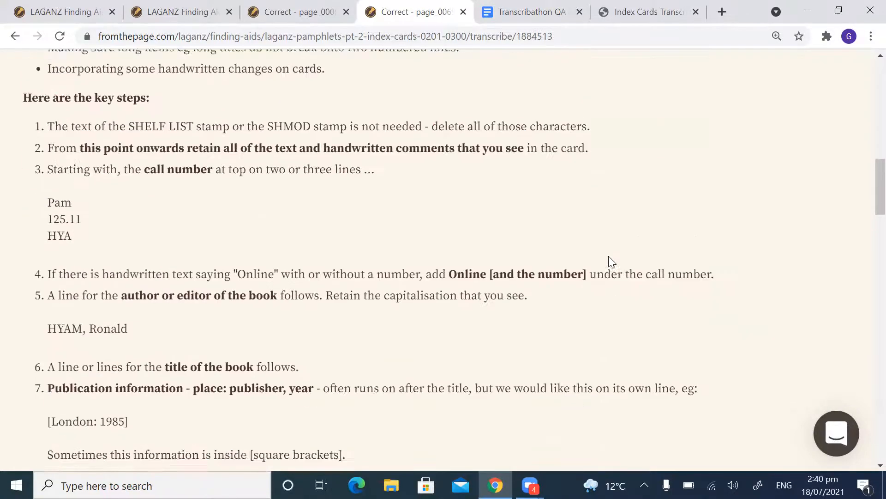
scroll(608, 231, "up", 6)
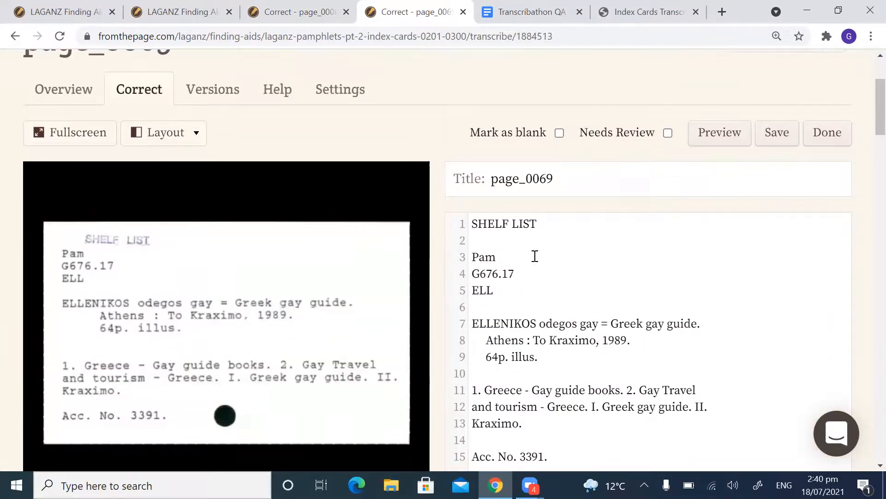
scroll(535, 256, "down", 2)
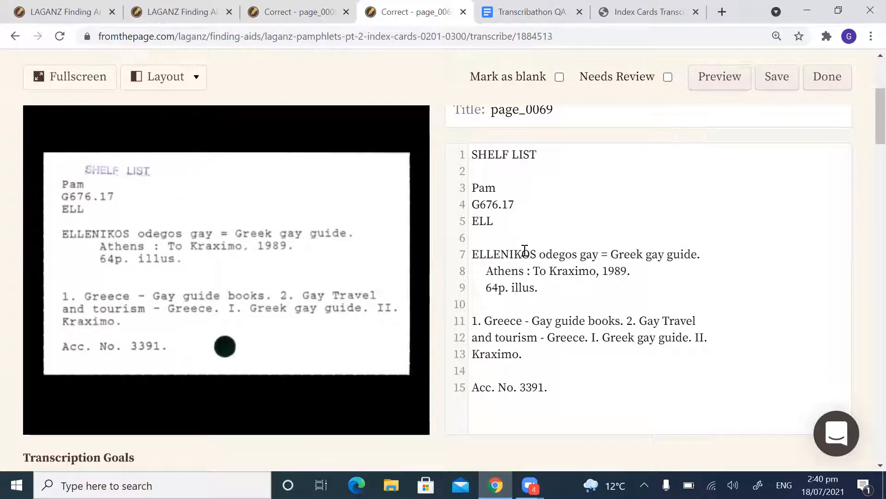
mouse_move(348, 203)
left_click_drag(474, 154, 502, 173)
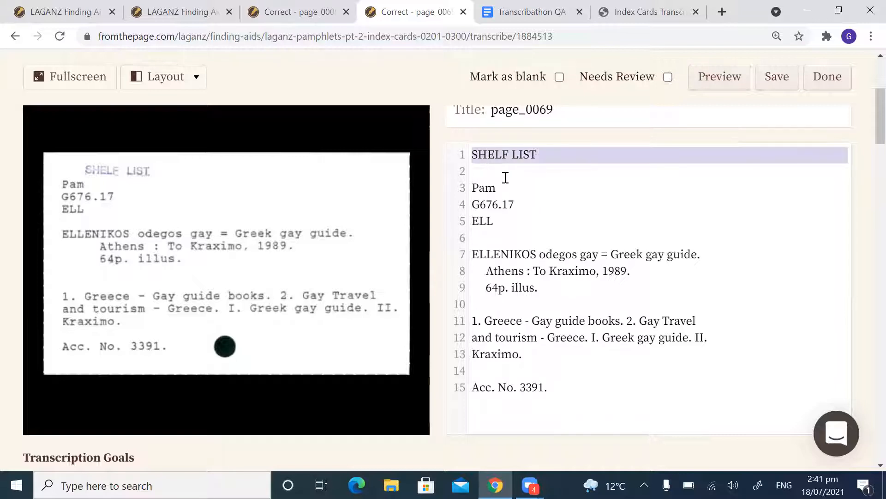
key("Delete")
key("Delete")
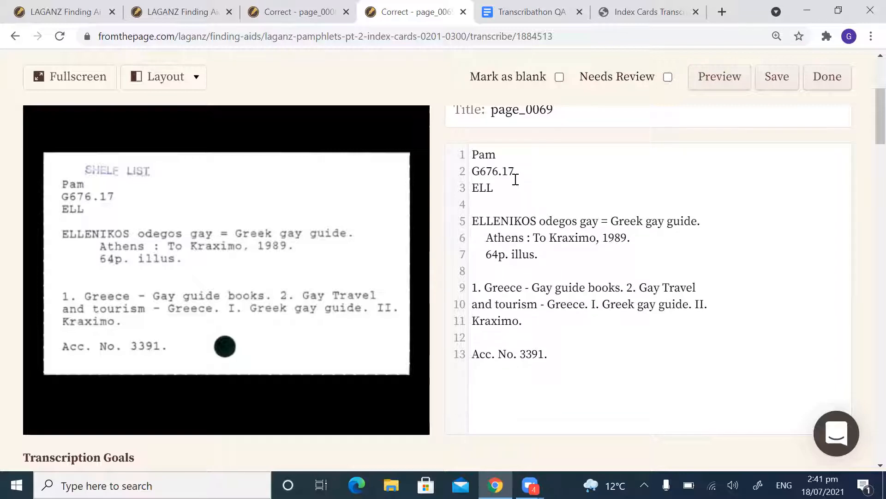
left_click(491, 204)
key("Delete")
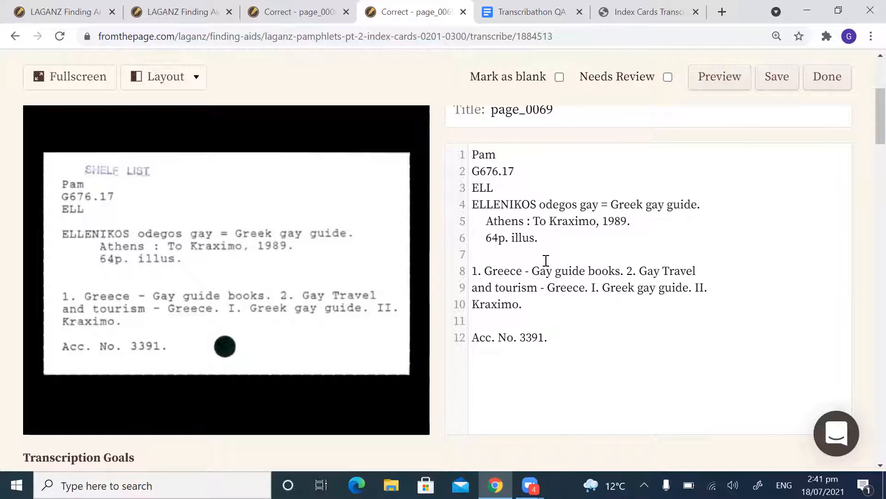
Step: Remove the indents so the "Athens" imprint line and the "64p. illus." line are left aligned on separate lines
key("Delete")
key("Delete")
key("Delete")
key("Delete")
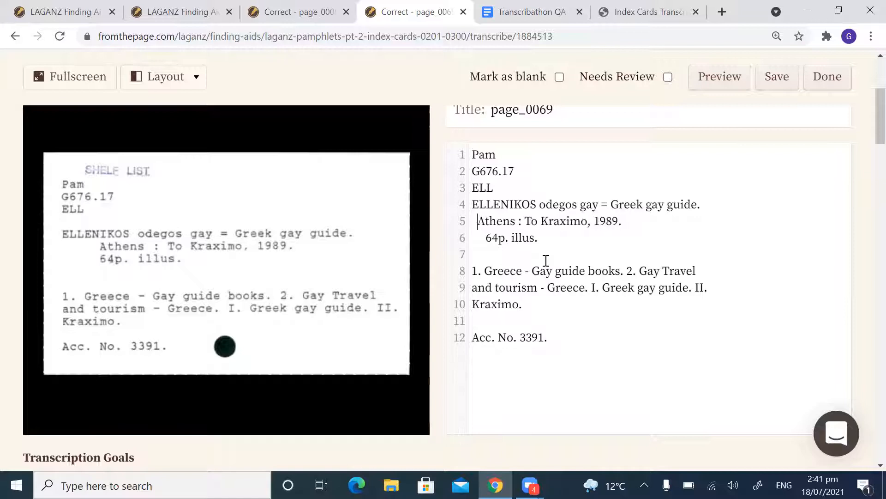
key("BackSpace")
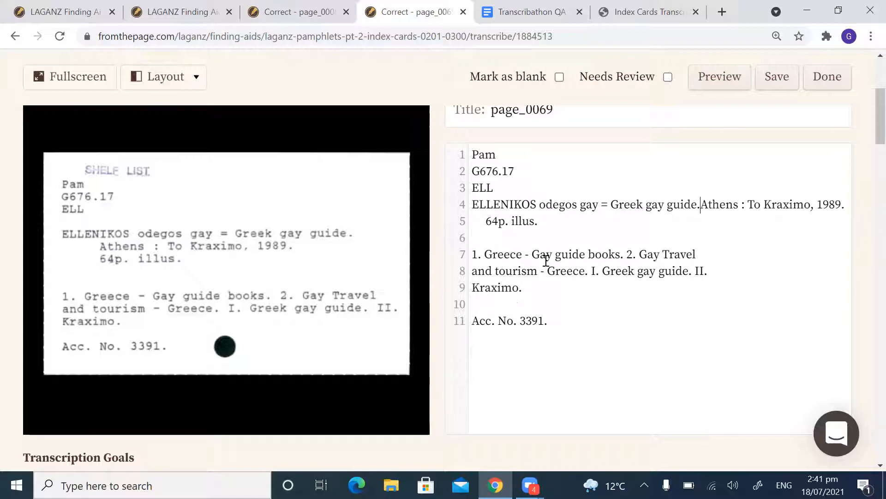
key("Return")
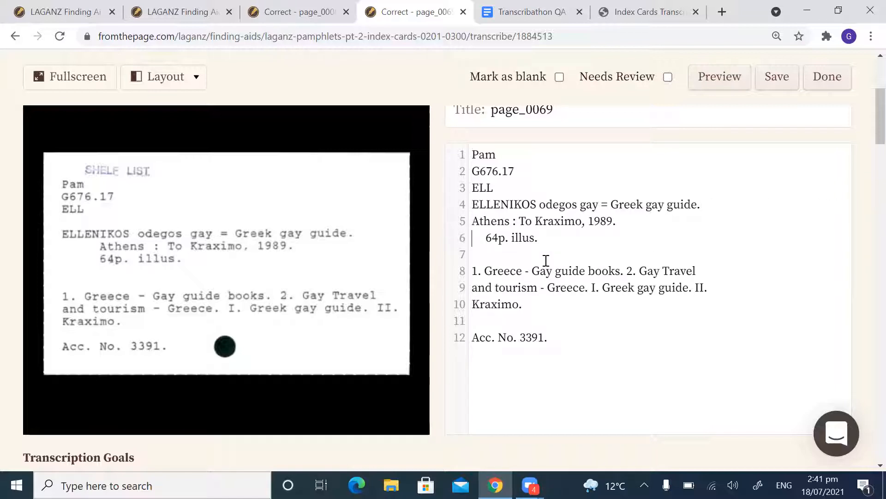
key("Down")
key("Delete")
key("Delete")
key("Delete")
key("Delete")
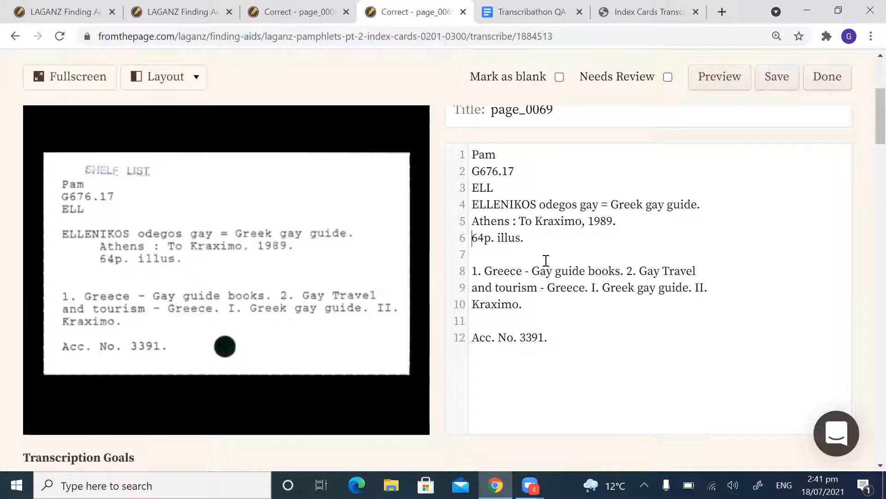
Step: Remove the space before the colon so the imprint reads "Athens: To Kraximo, 1989." and check its punctuation
left_click(618, 223)
left_click(511, 223)
key("Left")
key("BackSpace")
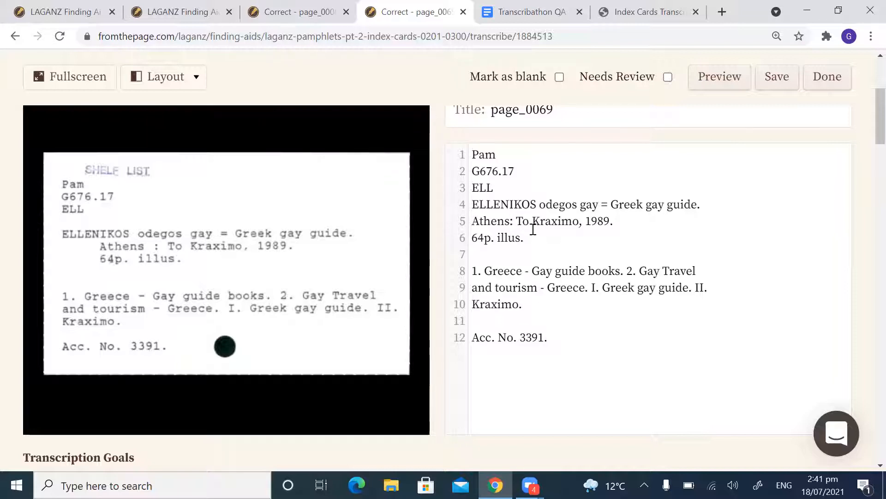
type(":")
left_click_drag(516, 222, 505, 222)
left_click(510, 222)
left_click_drag(586, 222, 582, 222)
left_click(624, 222)
Step: Remove the blank line above the subject headings and put "1. Greece - Gay guide books." and "2. Gay Travel and tourism - Greece." on separate lines
left_click(519, 255)
key("Delete")
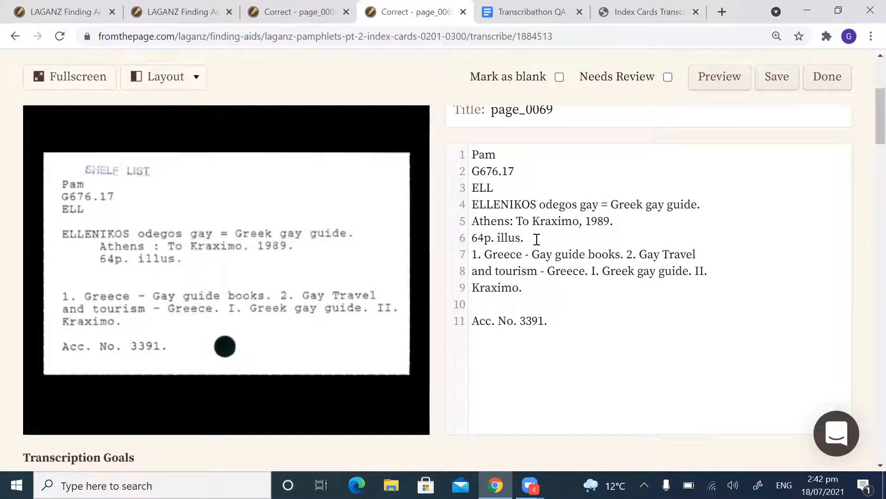
left_click(627, 254)
key("Return")
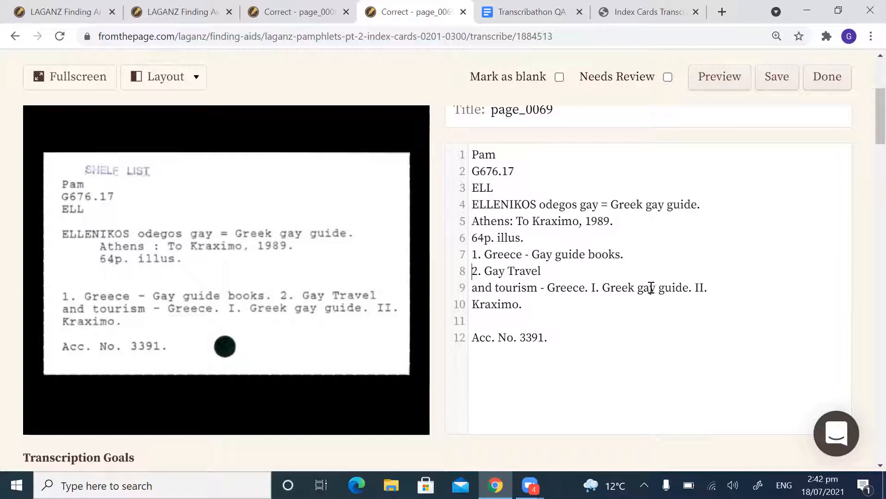
left_click(590, 272)
key("Delete")
left_click(666, 273)
key("BackSpace")
key("Return")
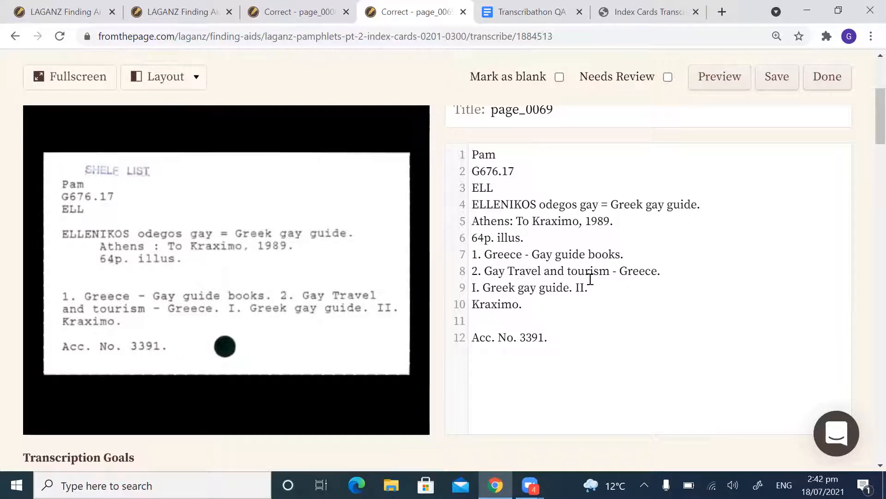
Step: Separate "I. Greek gay guide." from the second added entry and join that entry into one line, "II. Kraximo."
left_click(577, 287)
key("BackSpace")
key("Return")
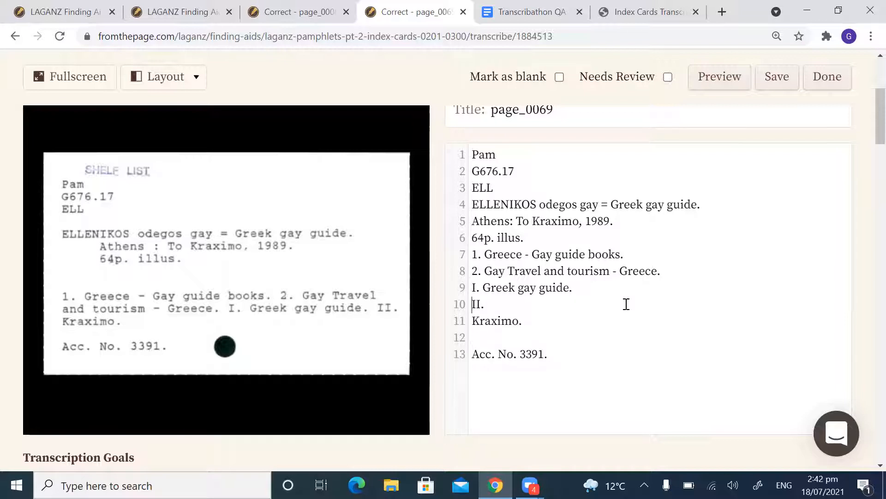
key("BackSpace")
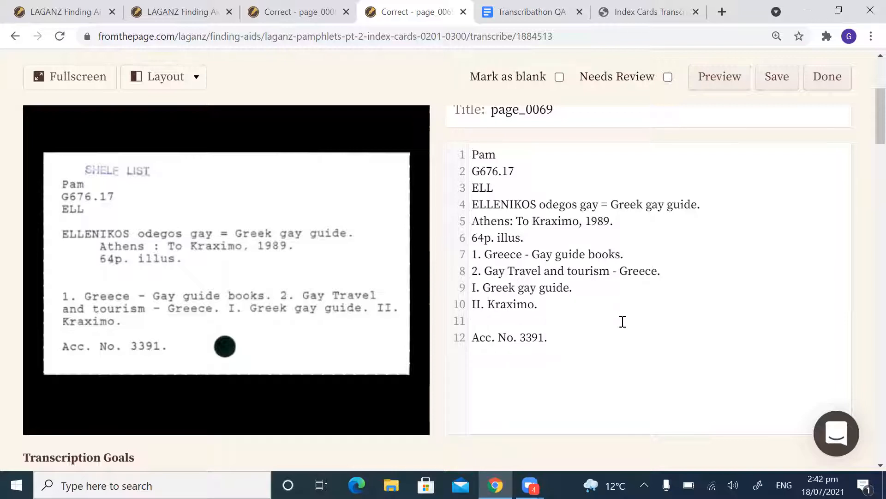
Step: Delete the blank line above the accession line and remove its final full stop so it reads "Acc. No. 3391"
left_click(541, 321)
key("Delete")
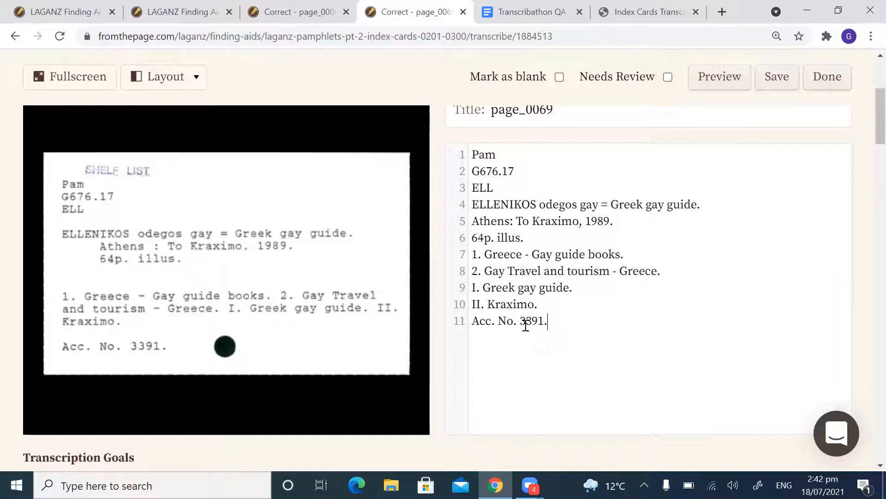
left_click_drag(555, 320, 544, 321)
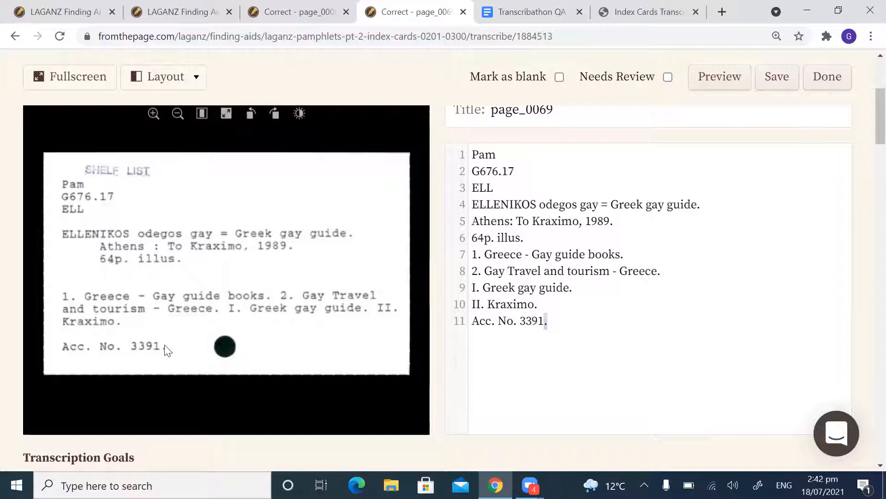
left_click(566, 318)
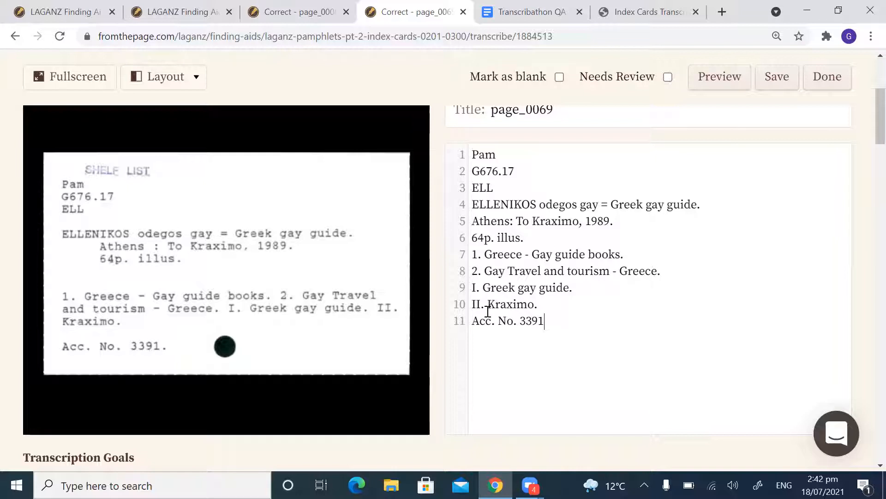
left_click_drag(517, 322, 466, 328)
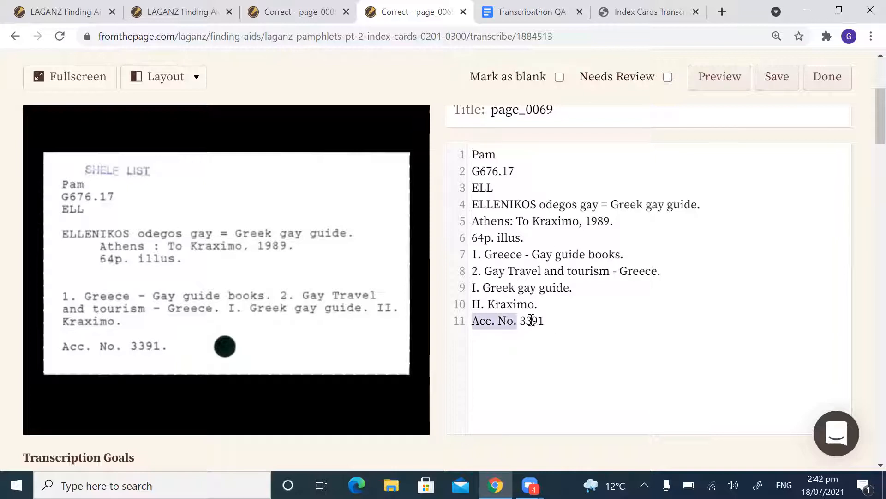
left_click(546, 318)
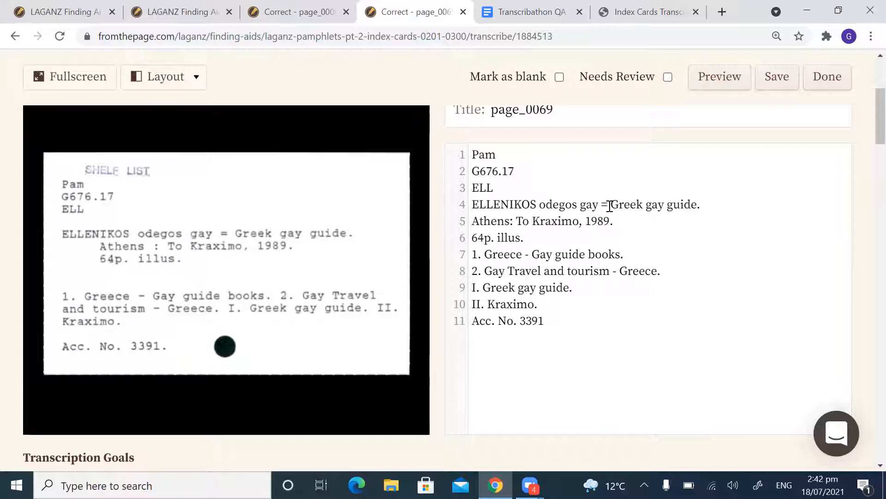
Step: Check the line endings of the corrected transcription, from the call number through the title and subject headings to the accession line
left_click(544, 157)
left_click(718, 207)
left_click(581, 242)
left_click(635, 254)
left_click(672, 273)
left_click(591, 290)
left_click(568, 321)
left_click(540, 240)
left_click(625, 257)
left_click(674, 276)
left_click(609, 289)
left_click(599, 301)
Step: Save the corrected page_0069 transcription and mark the page as done
left_click(784, 77)
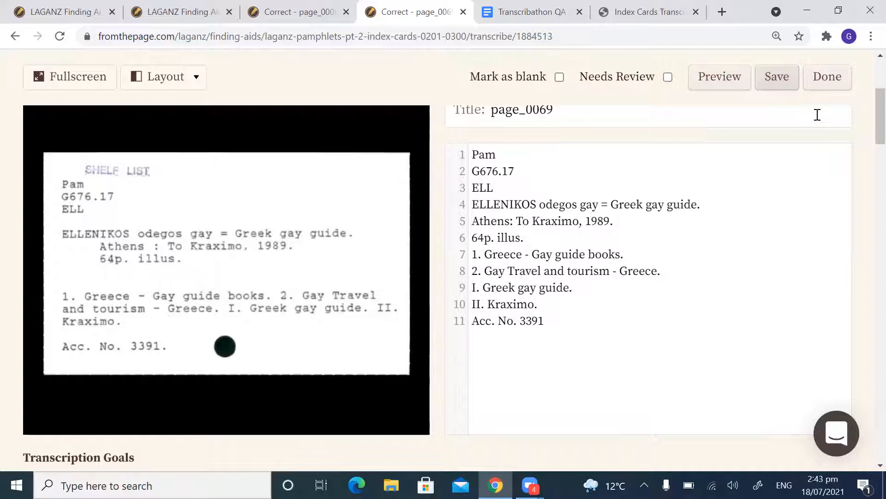
scroll(797, 205, "down", 3)
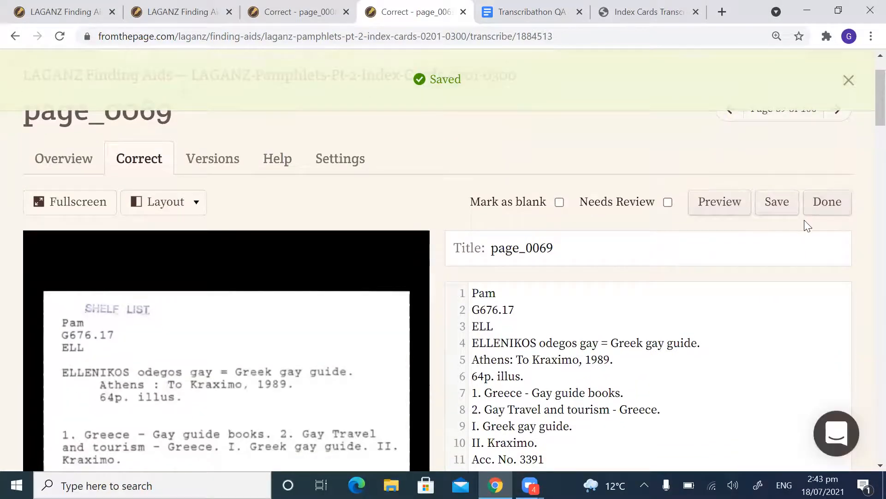
left_click(832, 140)
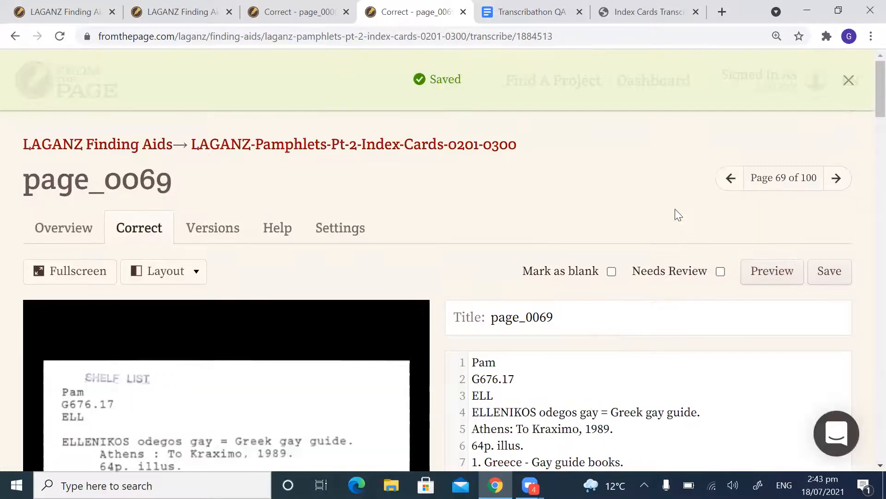
scroll(604, 214, "down", 3)
scroll(611, 215, "up", 2)
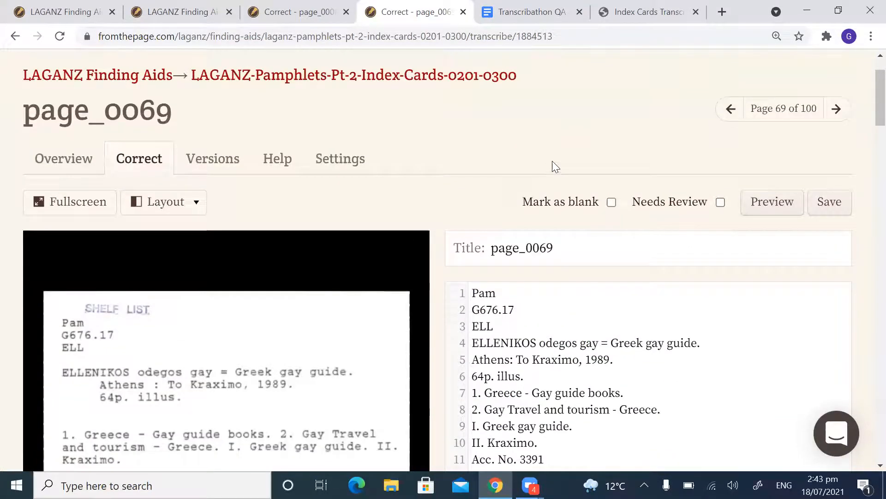
scroll(603, 167, "down", 2)
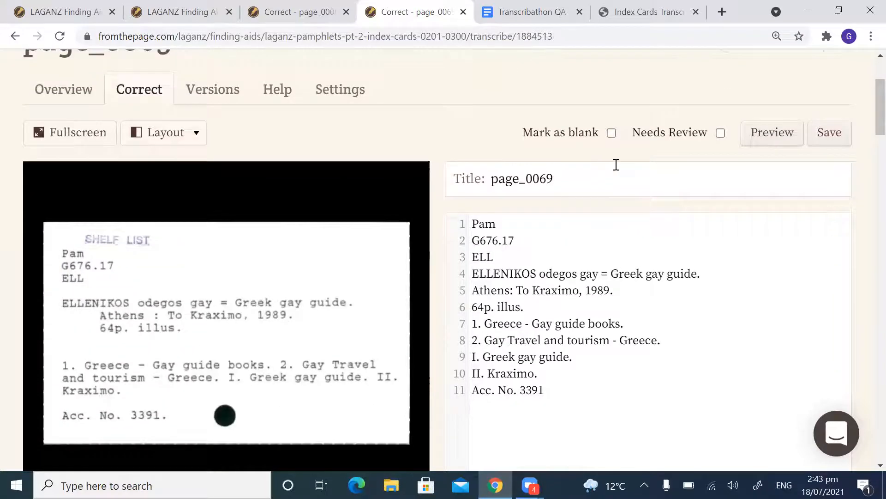
scroll(607, 157, "up", 2)
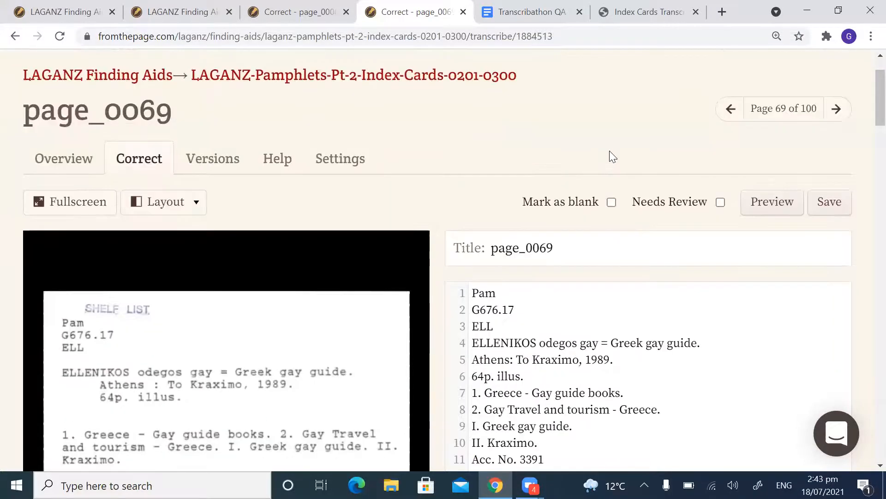
scroll(635, 120, "down", 2)
scroll(637, 138, "up", 2)
scroll(595, 152, "up", 2)
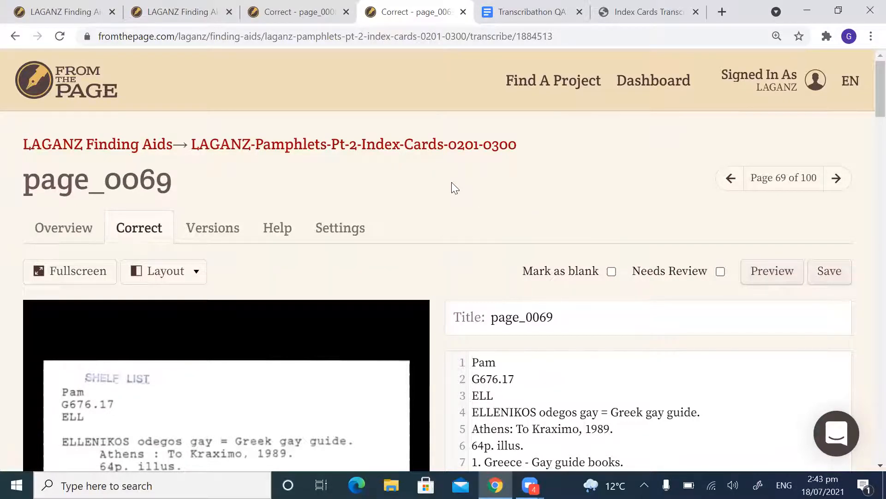
scroll(452, 183, "down", 1)
scroll(440, 164, "up", 1)
scroll(563, 212, "down", 2)
scroll(558, 189, "up", 1)
Step: Go to page_0070 and join "summer / fall 1989." onto the end of the "GAY & lesbian map and guide of Manhattan," title line
scroll(558, 191, "up", 1)
left_click(839, 181)
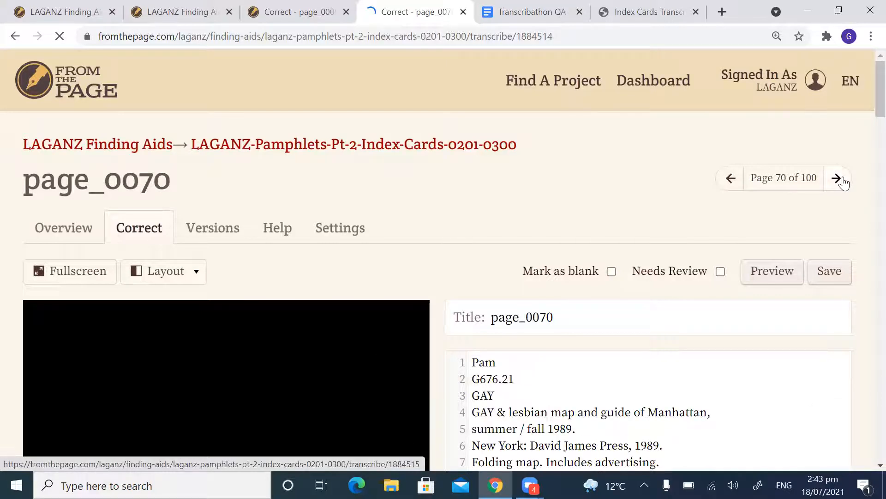
scroll(843, 177, "down", 3)
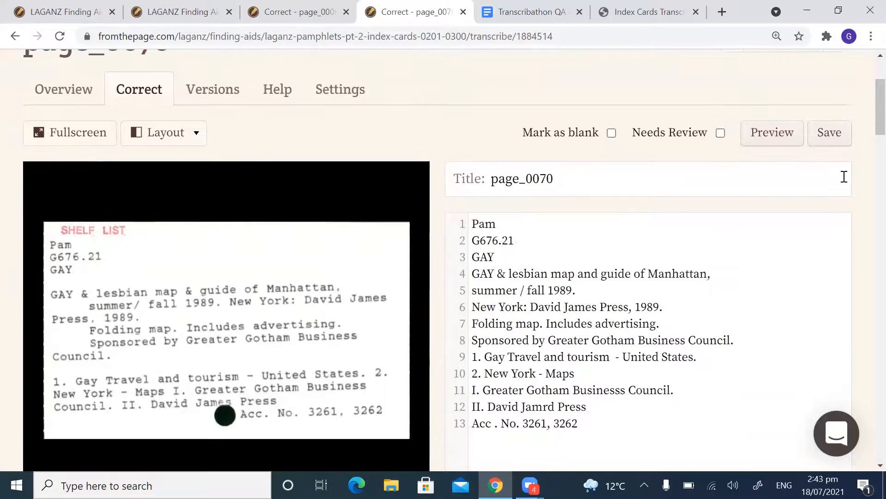
scroll(843, 177, "down", 1)
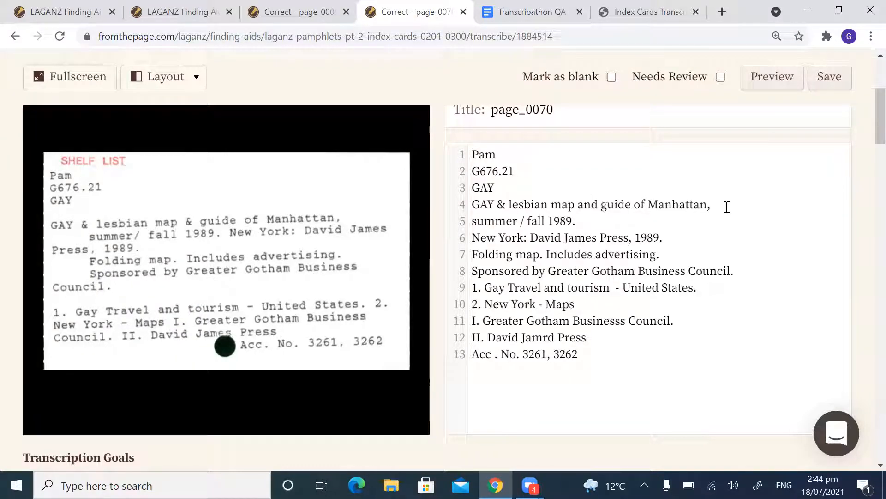
key("Delete")
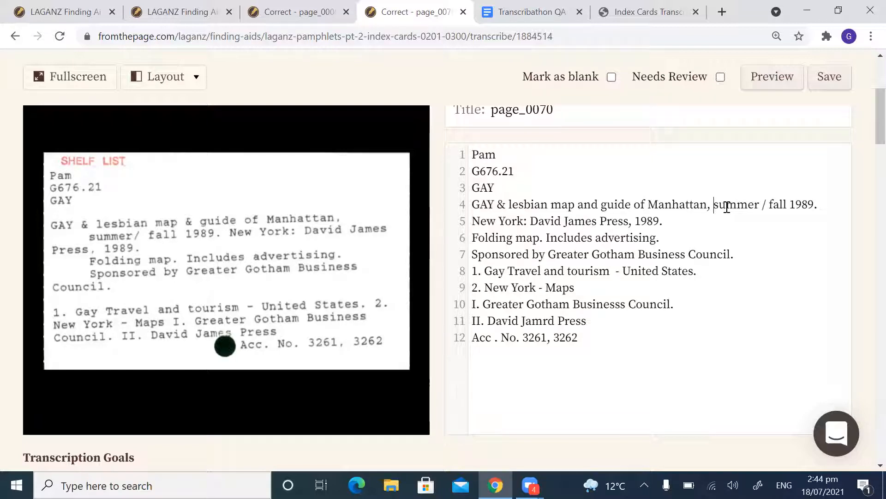
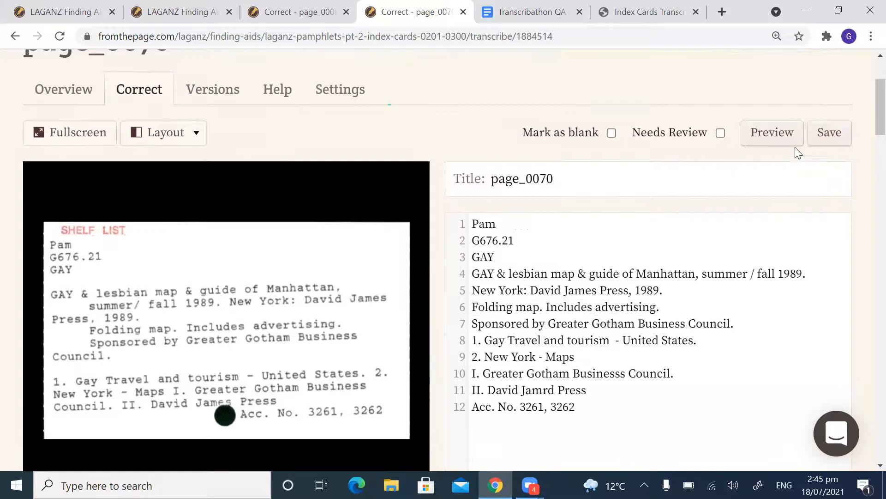
Step: Go to page_0071, join "1983." onto the end of the guidebook title line, and keep "San Francisco, Mark Tours, 1983." on its own line
left_click(838, 179)
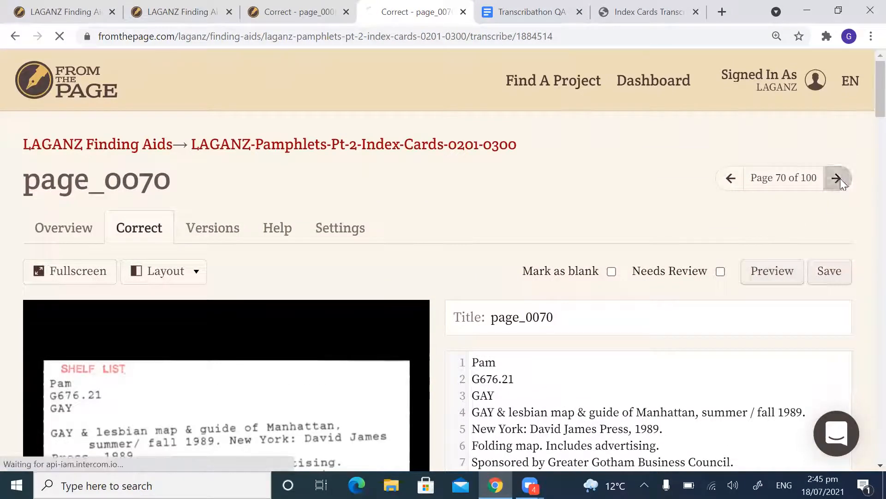
scroll(675, 221, "down", 1)
scroll(675, 223, "down", 4)
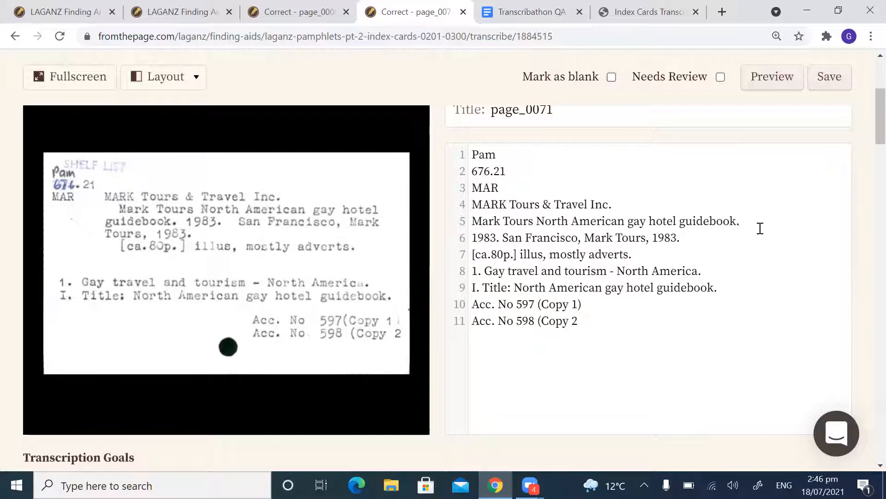
key("Delete")
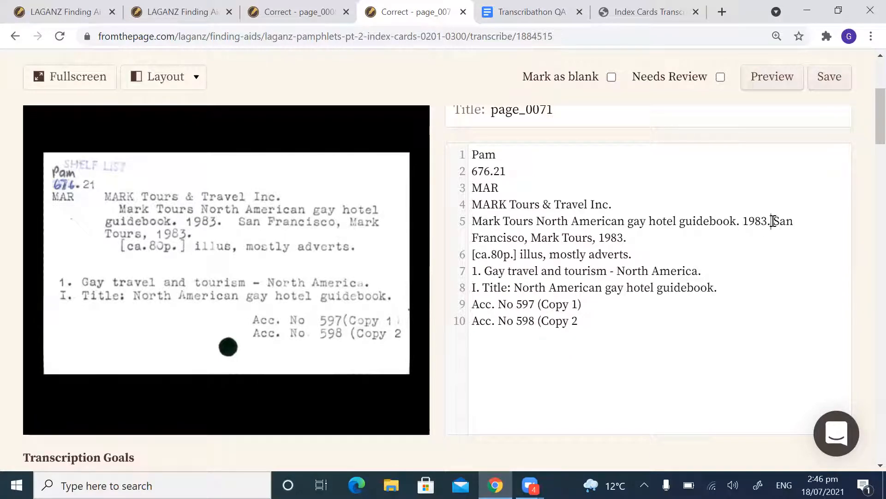
left_click(776, 220)
key("BackSpace")
key("Return")
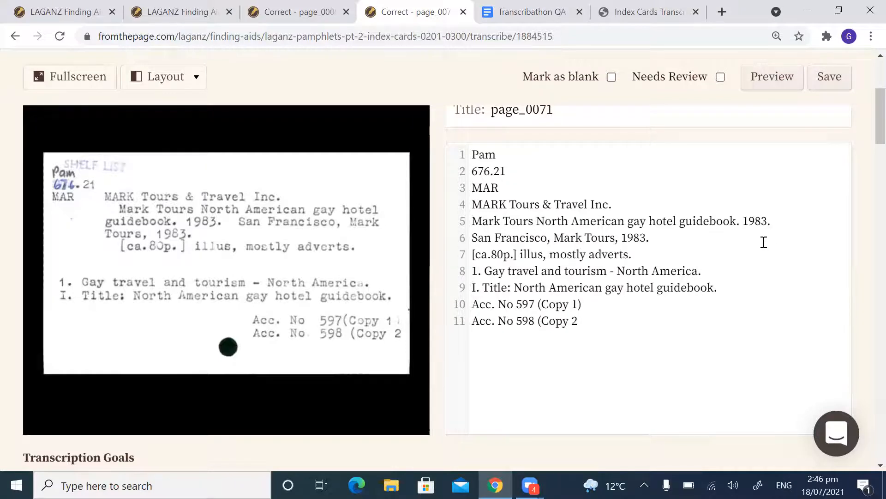
Step: Check the guidebook title line and its closing date "1983." against the scanned card
left_click(665, 236)
left_click(788, 222)
left_click_drag(772, 220, 732, 222)
left_click(773, 218)
left_click_drag(771, 221, 468, 220)
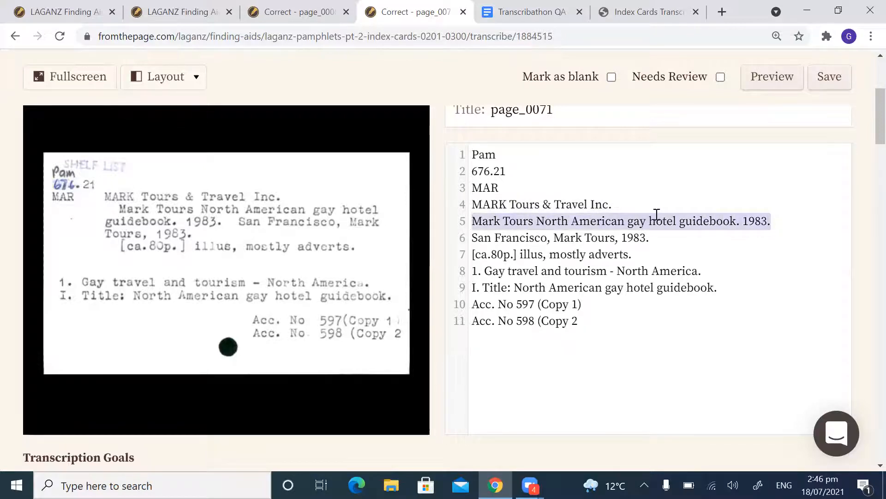
left_click(697, 227)
left_click_drag(773, 221, 745, 221)
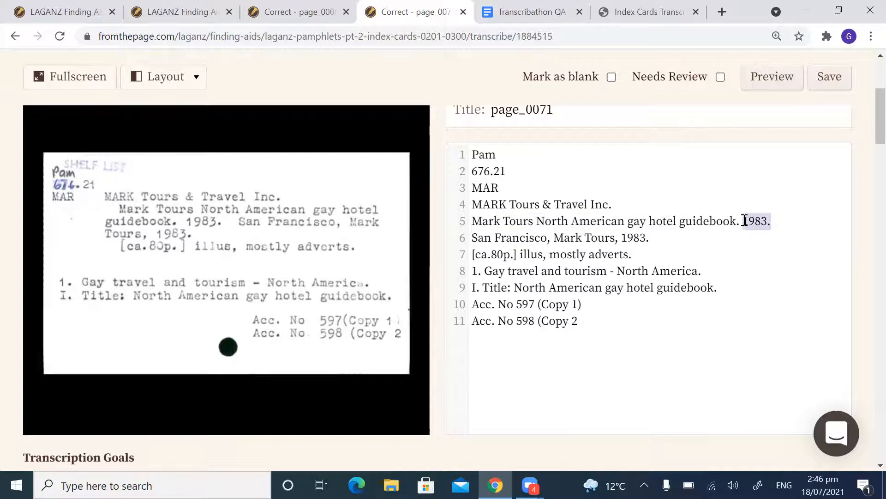
left_click(775, 222)
Step: Replace the comma after "San Francisco" with a colon so the imprint reads "San Francisco: Mark Tours, 1983."
left_click_drag(659, 239, 497, 249)
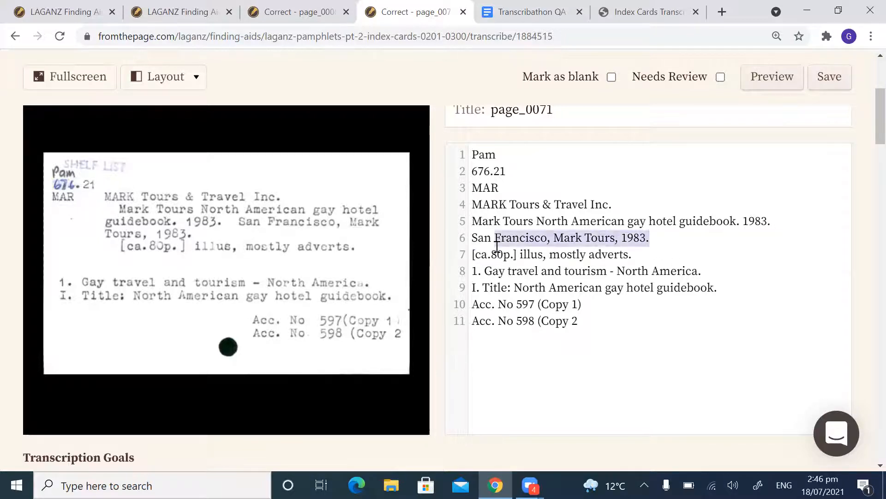
left_click(551, 240)
key("BackSpace")
type(":")
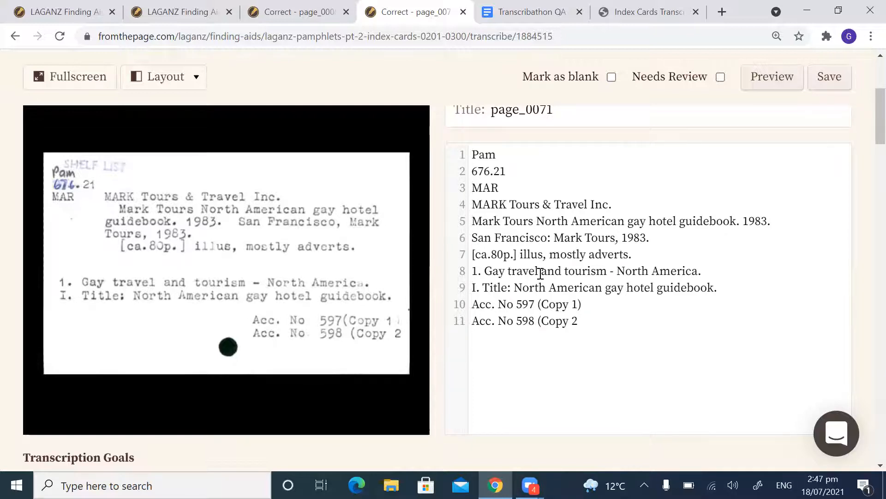
Step: Correct the spacing and abbreviation in the physical description line to read "[ca. 80p.] illus., mostly adverts."
left_click(494, 253)
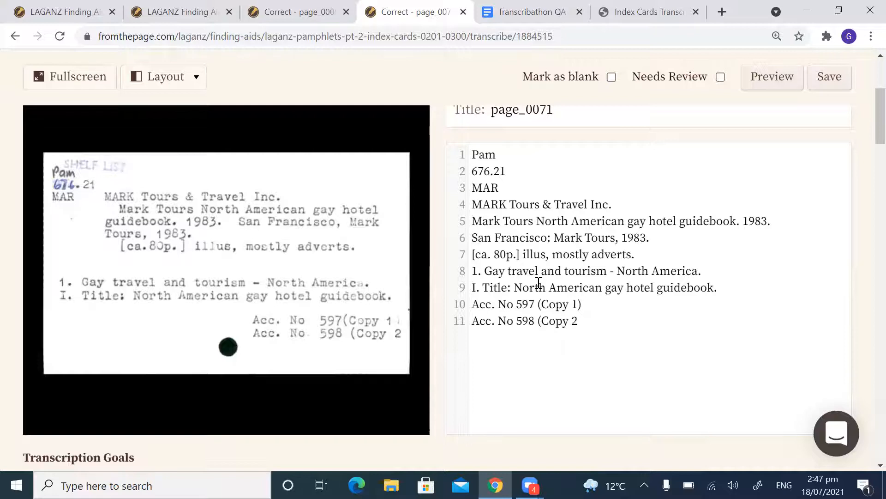
left_click(547, 254)
type(".")
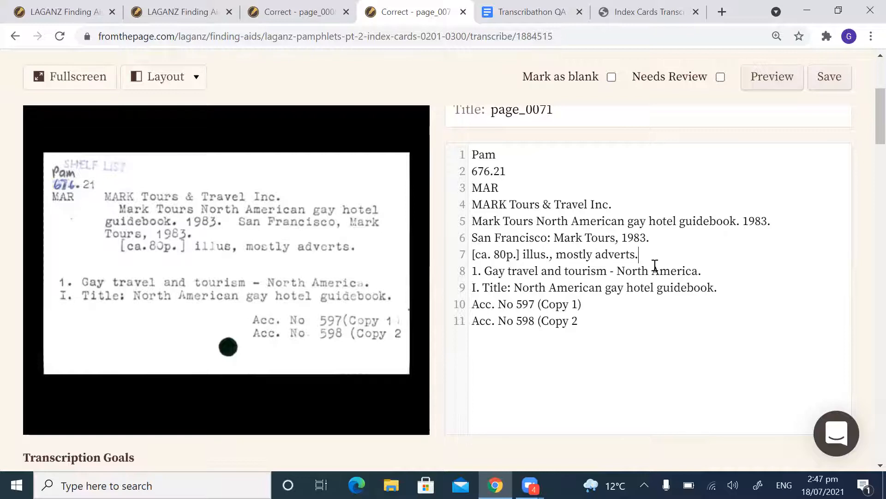
scroll(658, 268, "down", 1)
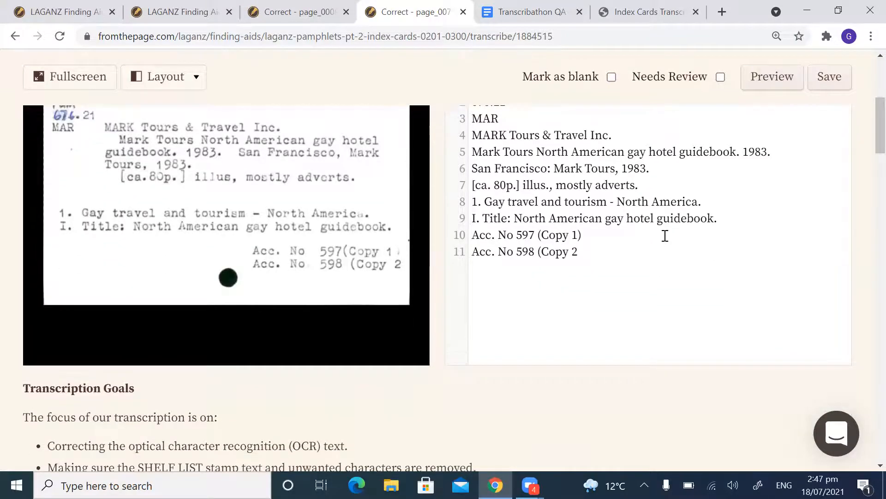
scroll(664, 235, "up", 1)
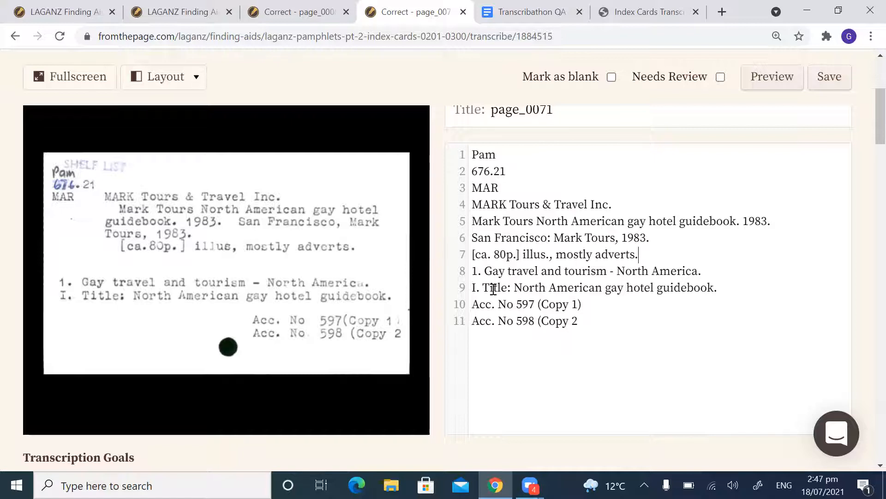
Step: Break the title added entry before its colon and end the shortened line with a full stop to read "I. Title."
left_click(733, 288)
left_click_drag(507, 288, 713, 289)
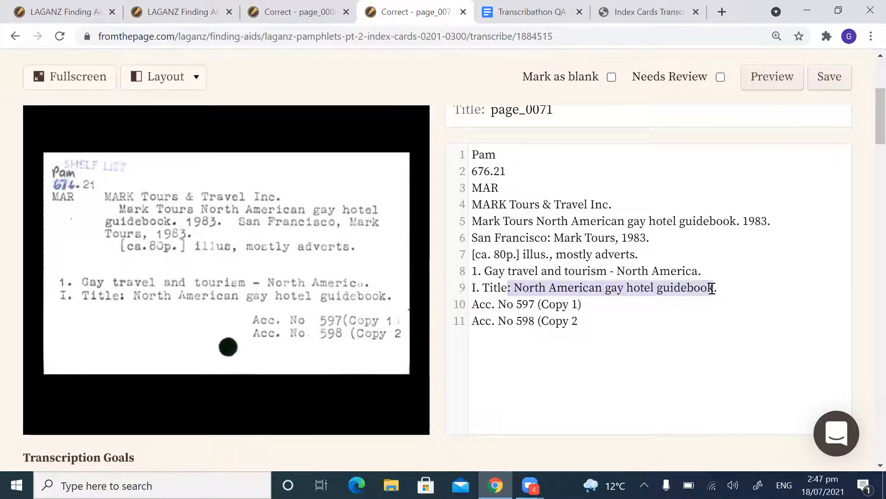
left_click(582, 272)
left_click(557, 282)
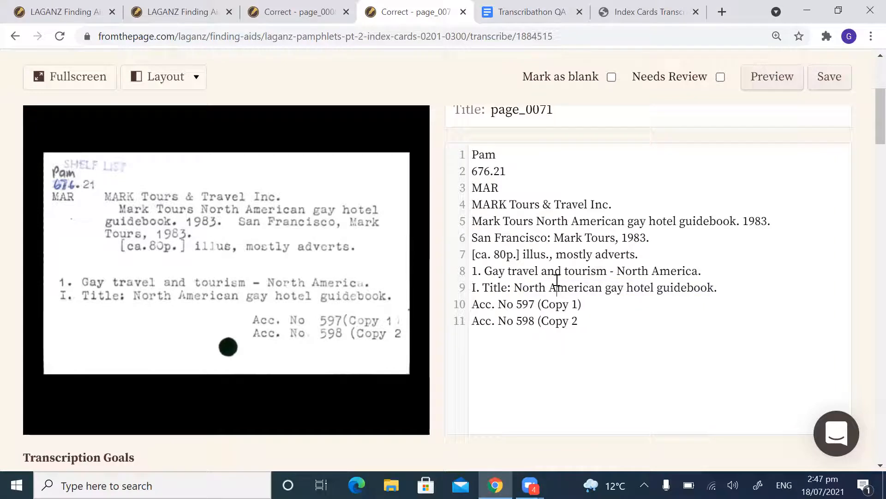
left_click(507, 289)
key("Return")
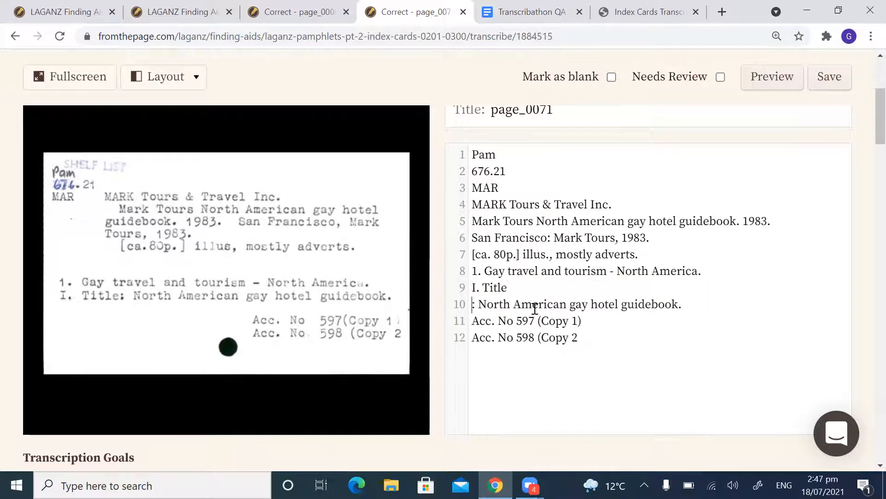
key("shift+Left")
key("shift+Left")
key("shift+Left")
key("shift+Left")
key("shift+Left")
key("shift+Left")
key("shift+Left")
key("shift+Left")
key("shift+Left")
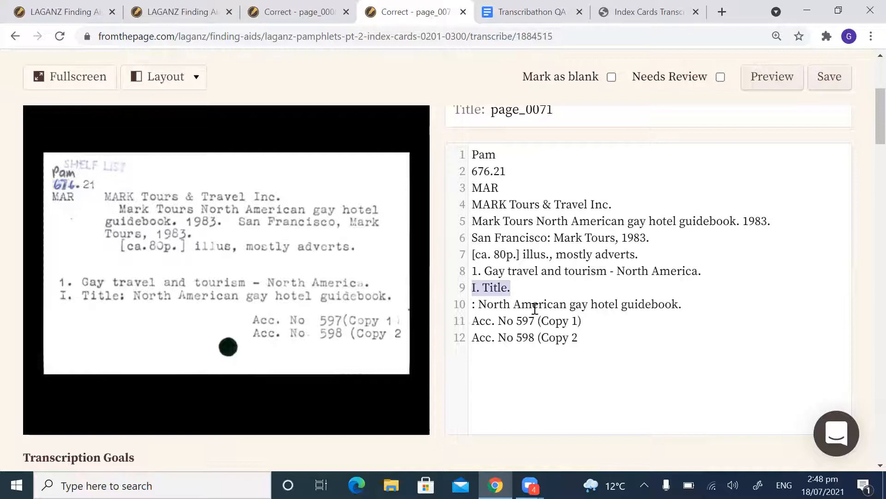
Step: Restore the title added entry to the single line "I. Title: North American gay hotel guidebook."
left_click(554, 287)
type(":")
key("Delete")
key("Delete")
key("Delete")
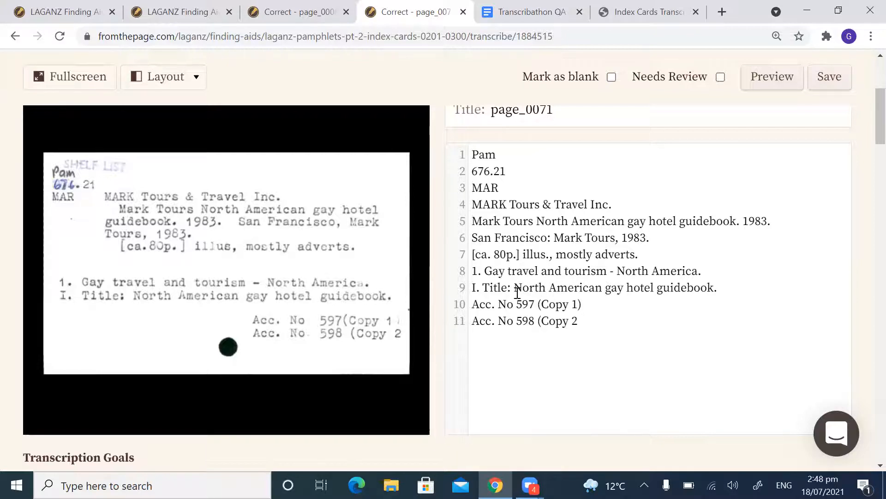
Step: Compare the title added entry's wording with the company heading and the full guidebook title line
left_click_drag(514, 288, 712, 287)
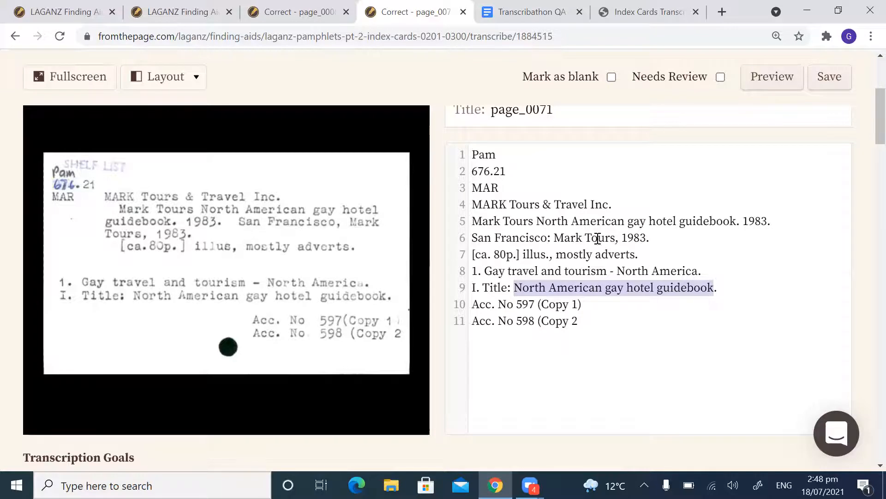
left_click_drag(613, 205, 470, 204)
left_click(572, 217)
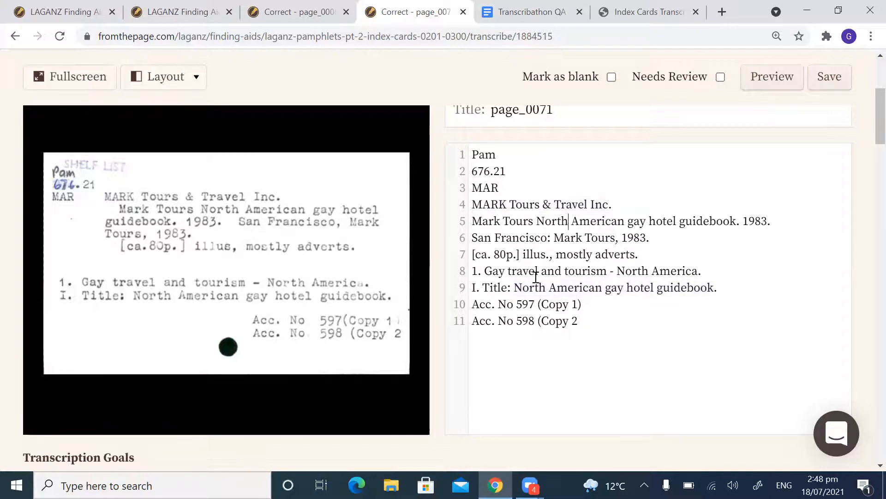
left_click_drag(514, 288, 635, 284)
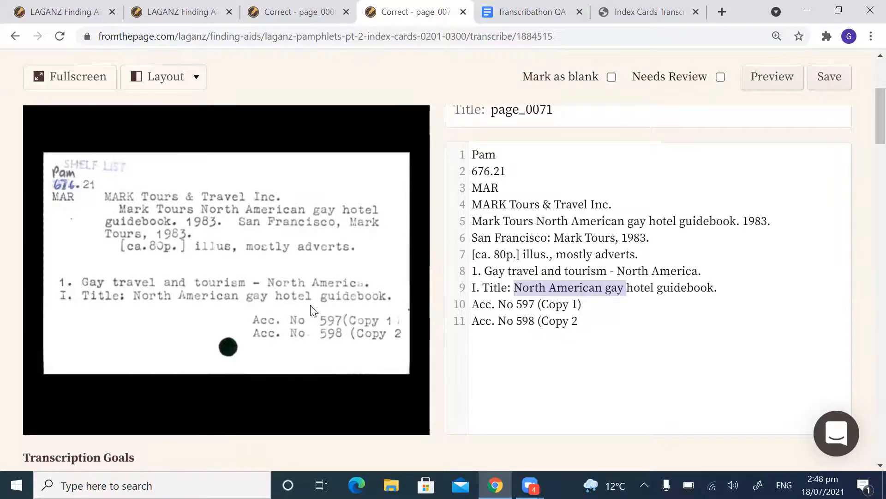
Step: Add the missing full stops and closing bracket so the accession lines read "Acc. No. 597 (Copy 1)" and "Acc. No. 598 (Copy 2)"
left_click(596, 316)
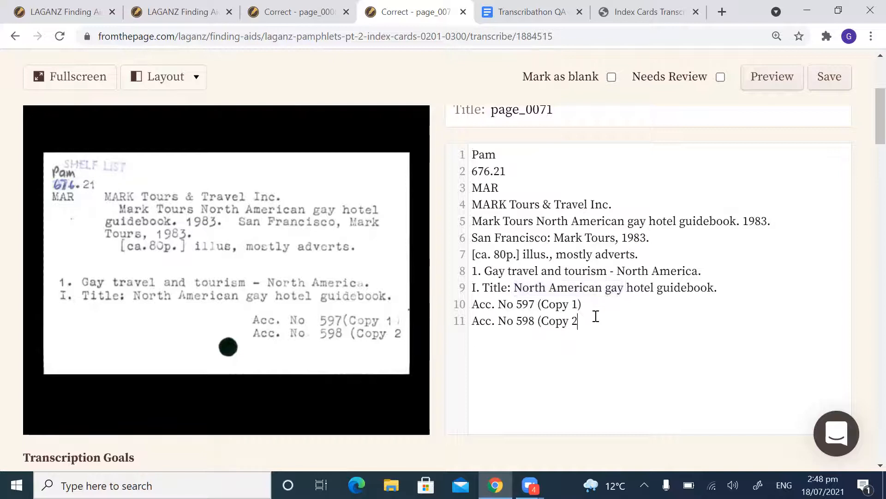
type(")")
left_click(514, 305)
type(".")
left_click(514, 322)
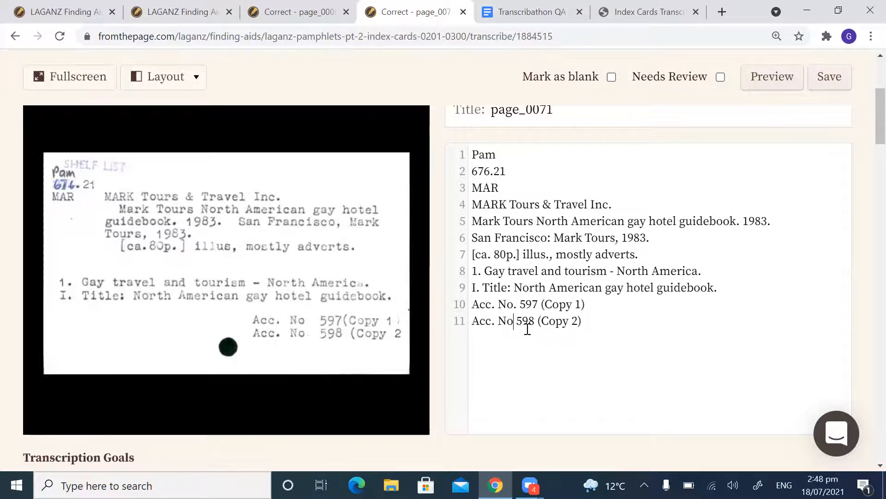
type(".")
left_click_drag(517, 305, 463, 309)
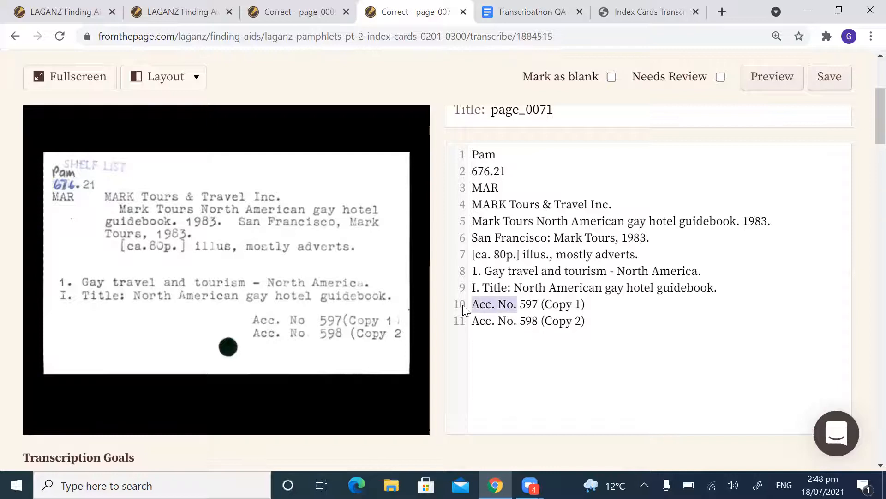
left_click(573, 304)
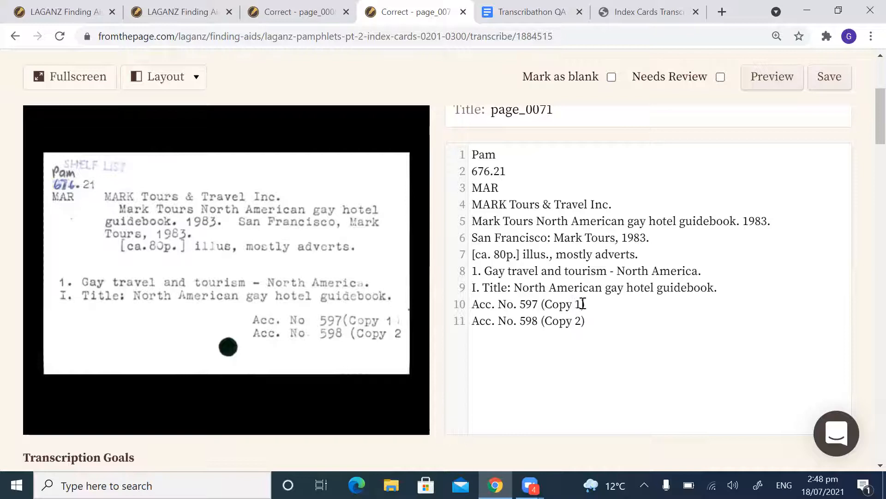
left_click_drag(597, 305, 541, 304)
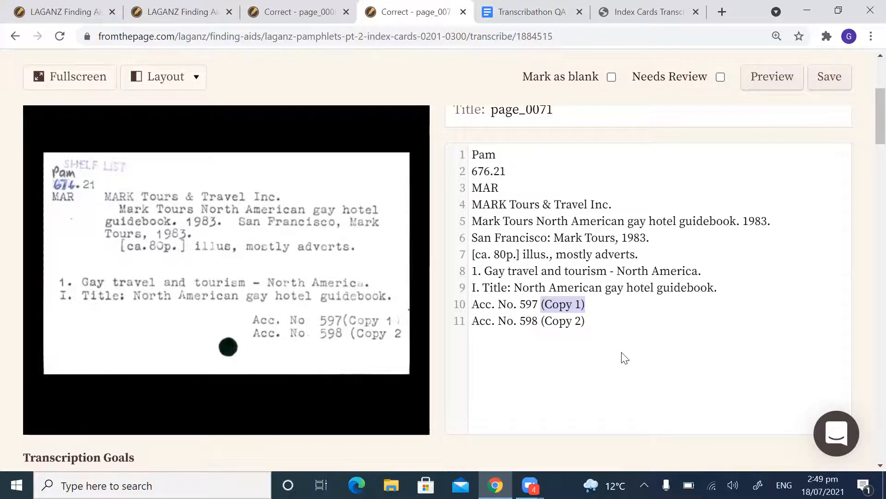
left_click(761, 259)
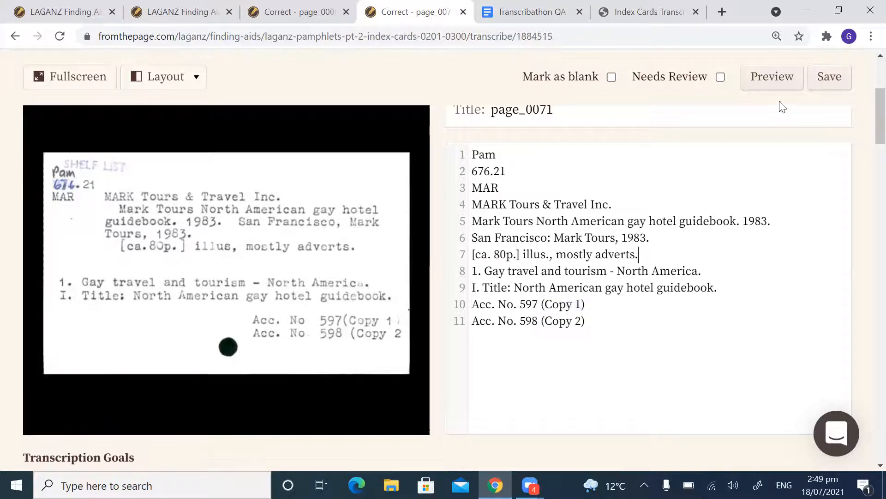
Step: Save the corrected page_0071 transcription and look over the saved text beside the scan
left_click(829, 82)
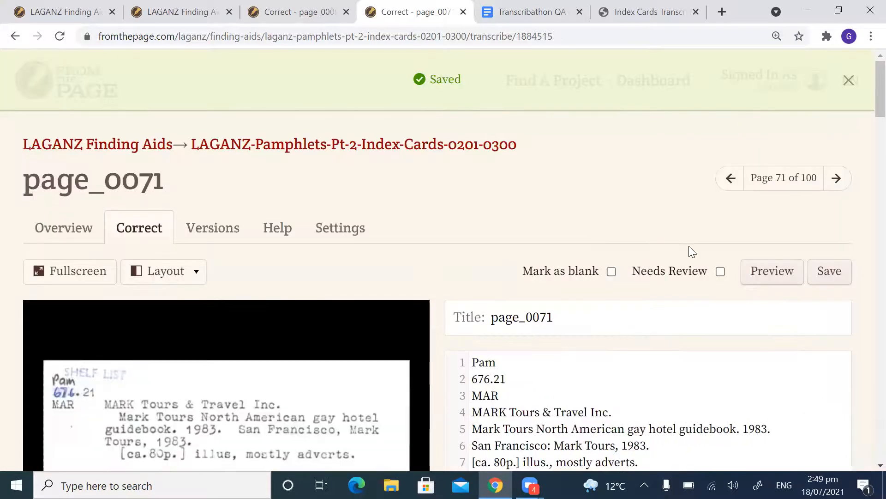
scroll(689, 246, "down", 2)
scroll(660, 230, "down", 1)
scroll(673, 227, "up", 3)
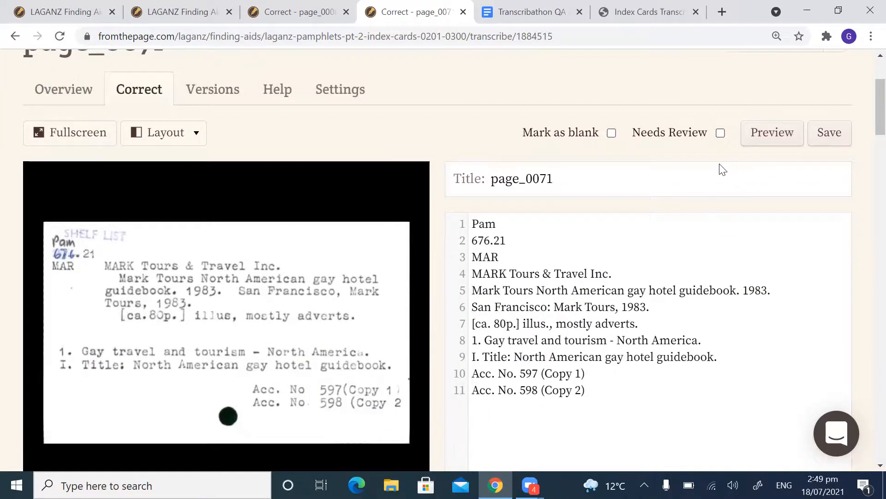
Step: Go to page_0072 and join "summer/ fall 1990 edition." onto the end of the "FunMap" title line
left_click(836, 179)
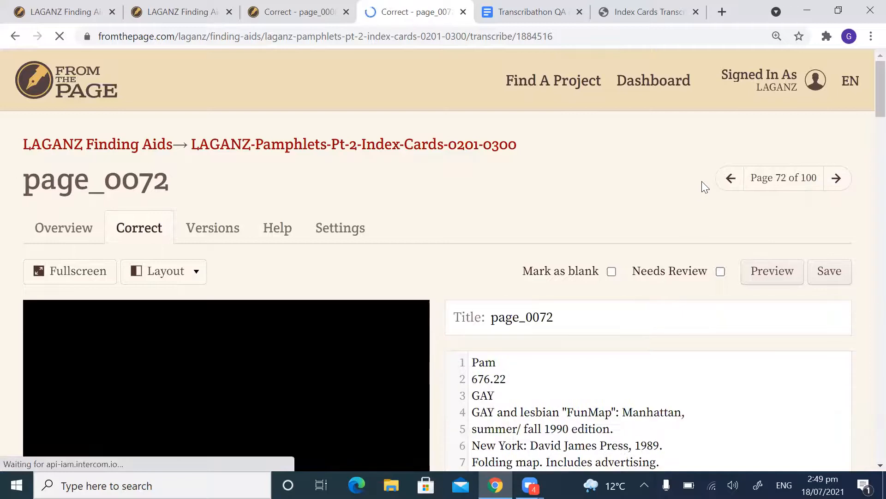
scroll(711, 217, "down", 1)
scroll(719, 251, "down", 2)
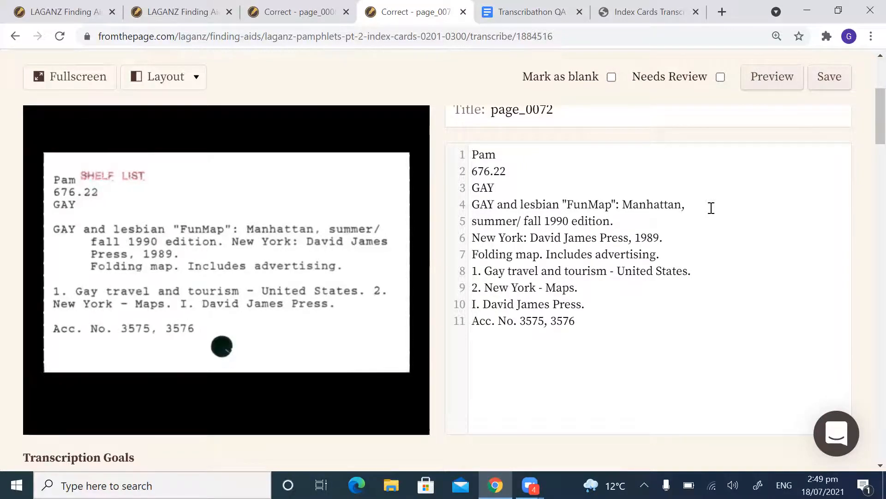
key("Delete")
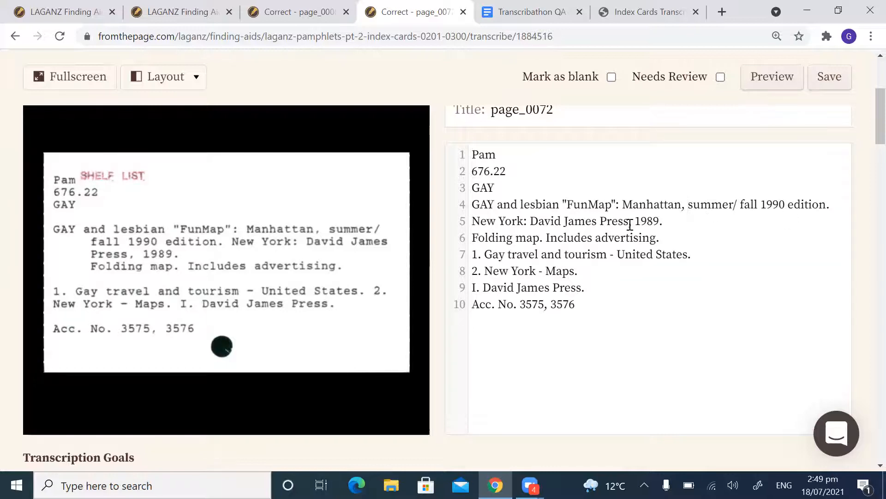
Step: Check page_0072's title line and the line endings of the description, subject headings, added entry and accession line
left_click_drag(833, 203, 692, 209)
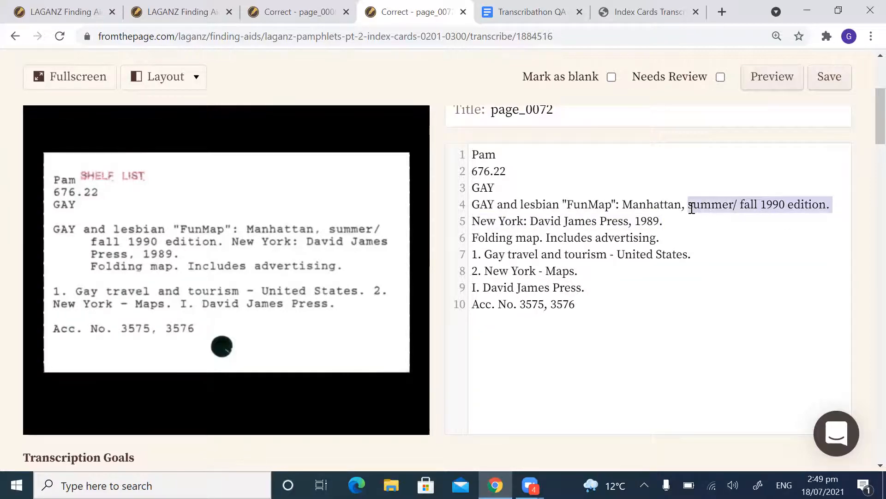
left_click(779, 206)
left_click_drag(831, 204, 688, 207)
left_click(776, 204)
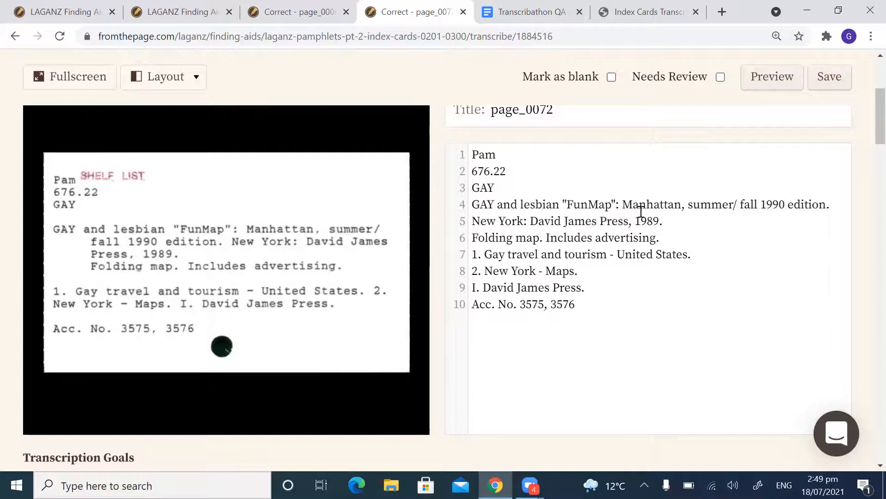
left_click(762, 204)
left_click_drag(688, 204, 471, 211)
left_click(833, 205)
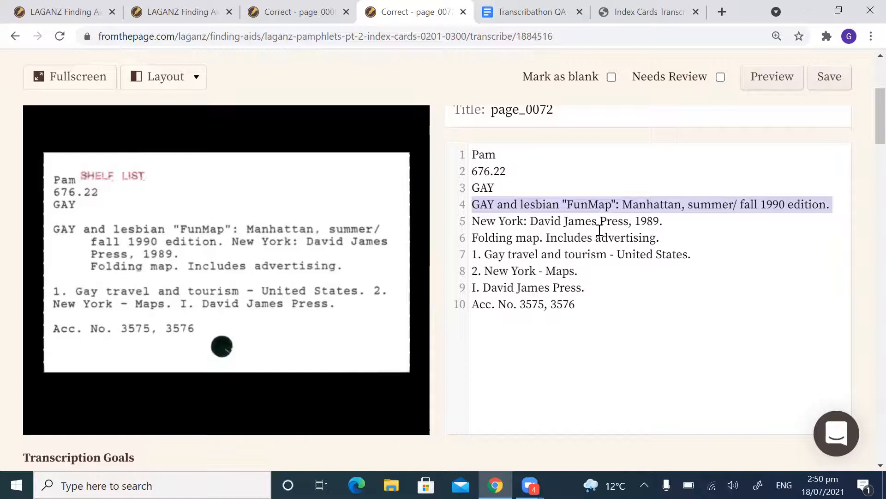
left_click(639, 236)
left_click(643, 274)
left_click(624, 288)
left_click(608, 304)
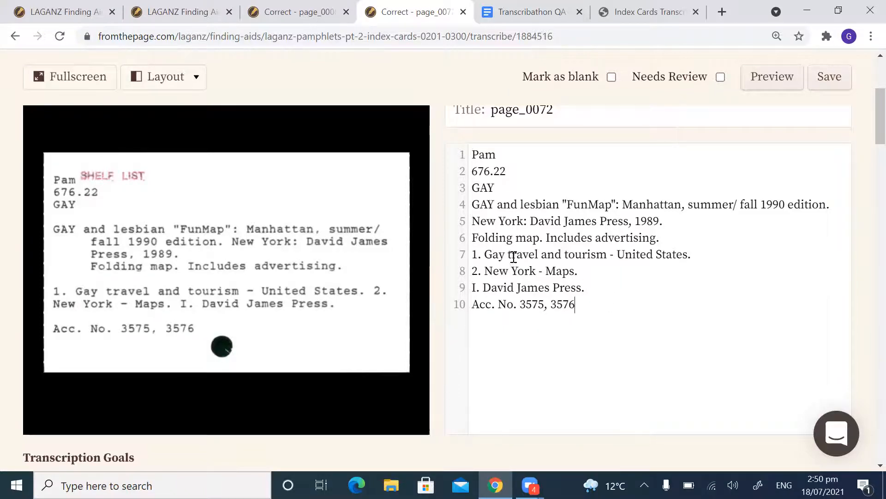
Step: Finish checking page_0072's publisher, subject heading and added entry lines against the scan and save the transcription
left_click(482, 254)
left_click(484, 287)
left_click_drag(662, 221, 550, 224)
left_click(609, 236)
left_click(826, 79)
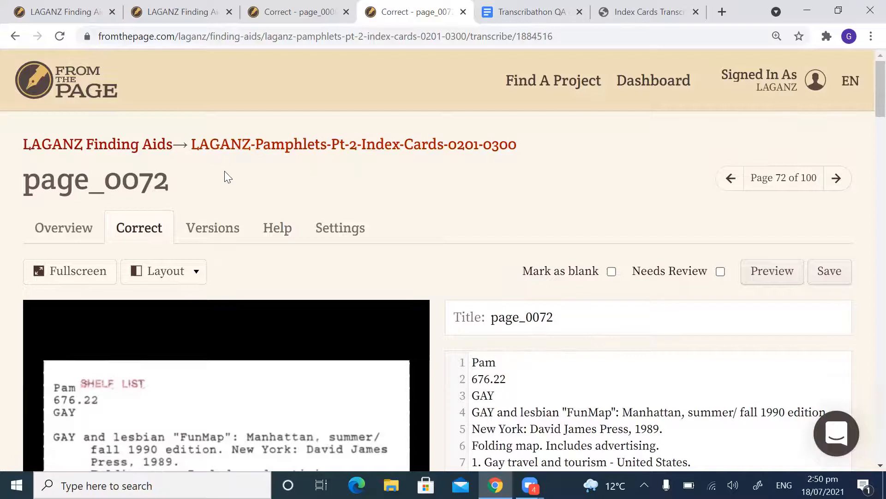
Step: Return to the LAGANZ-Pamphlets-Pt-2-Index-Cards-0201-0300 card list and go to its ninth page of entries
left_click(269, 152)
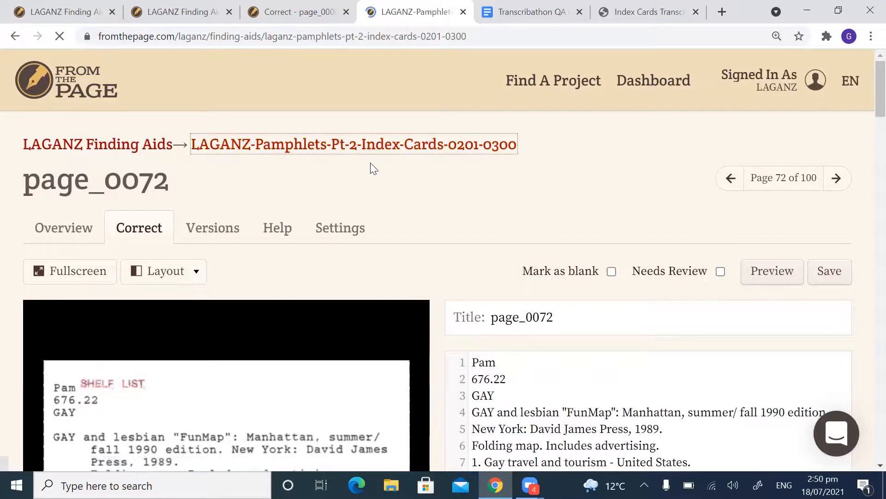
scroll(365, 240, "down", 3)
scroll(365, 287, "down", 3)
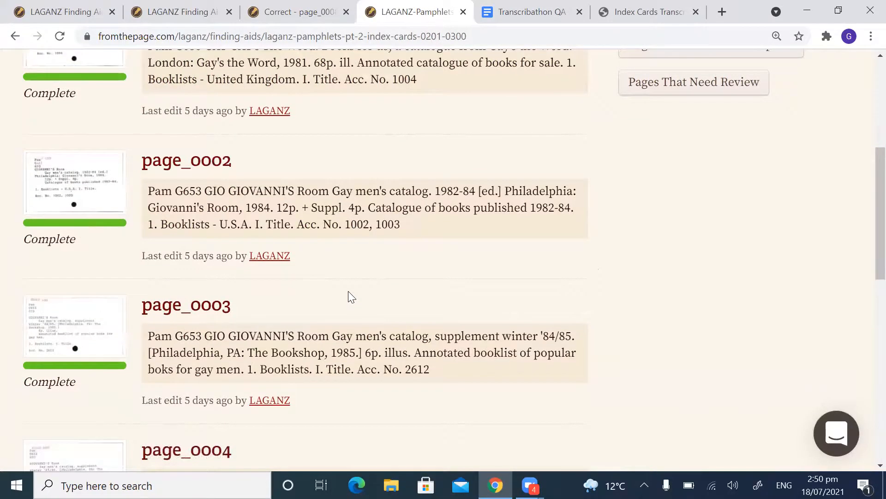
scroll(348, 291, "down", 10)
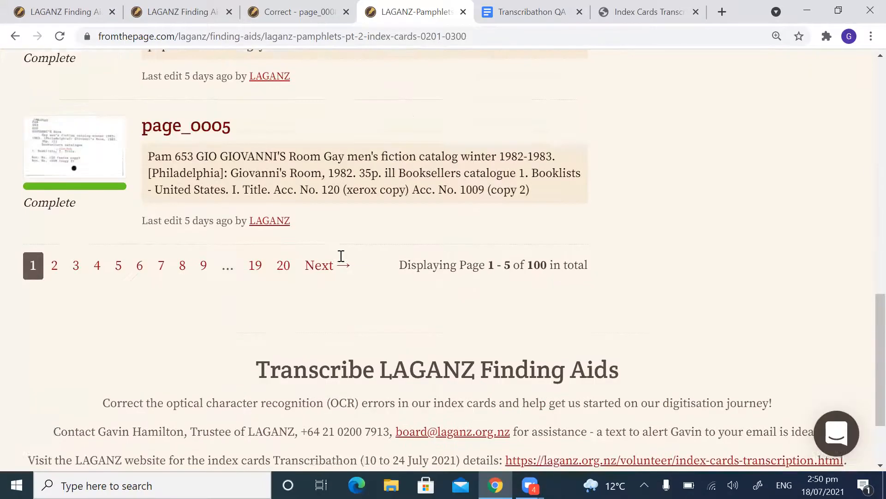
scroll(341, 256, "up", 15)
scroll(386, 185, "down", 1)
scroll(332, 182, "up", 1)
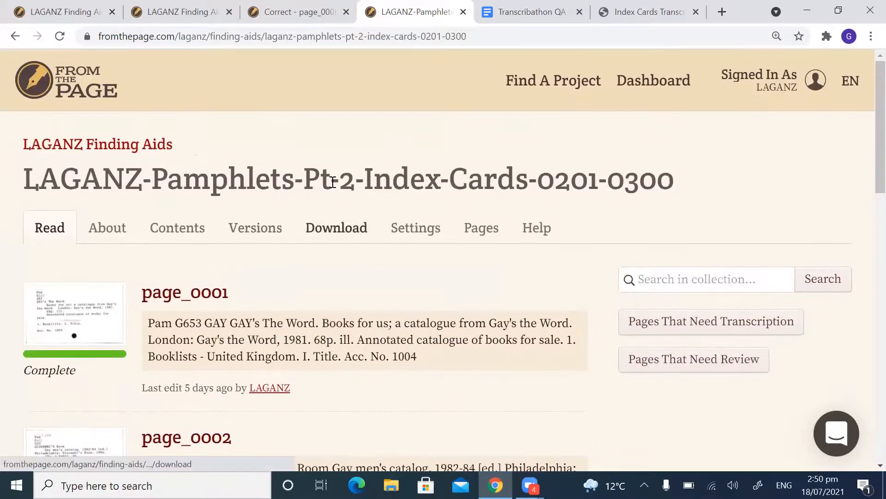
scroll(335, 258, "down", 4)
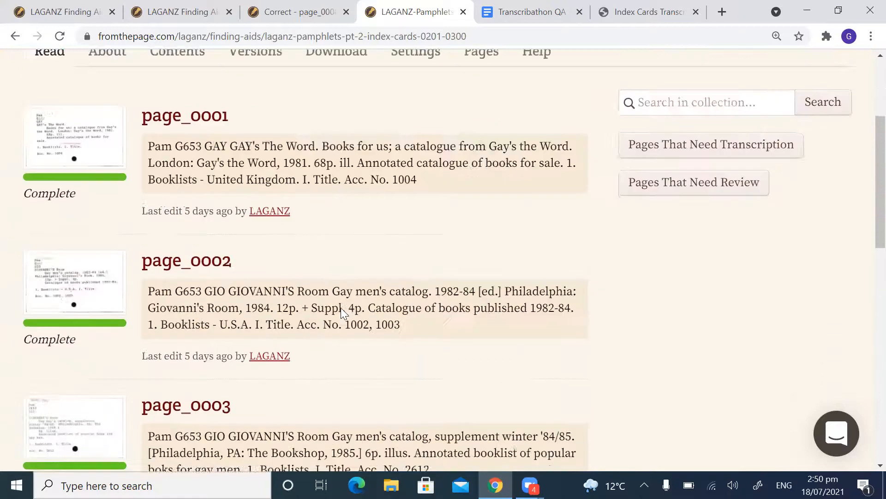
scroll(341, 314, "down", 13)
left_click(204, 231)
scroll(449, 267, "down", 5)
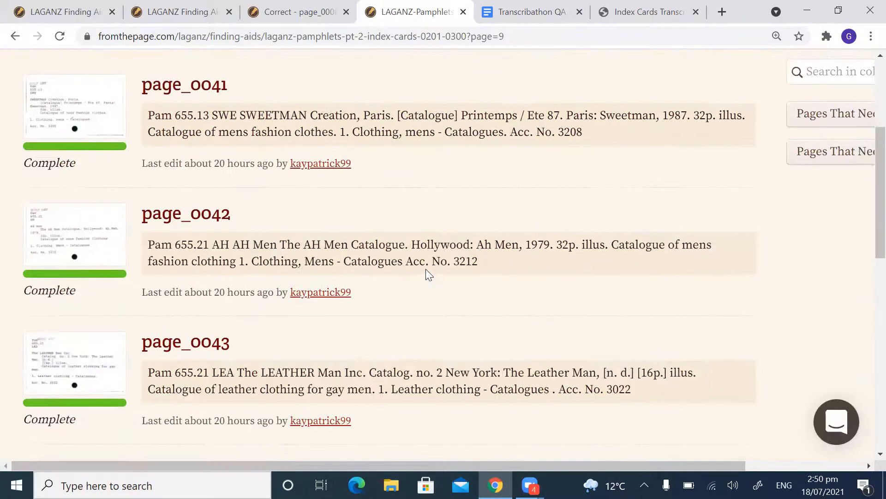
Step: Open page_0042 from the list, look over its transcription beside the scan, and bring it up for correction
scroll(429, 268, "down", 3)
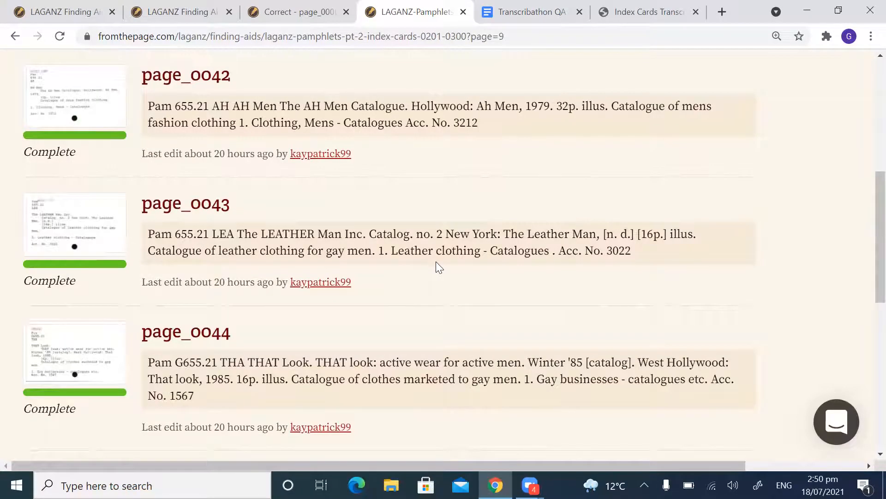
scroll(437, 263, "up", 2)
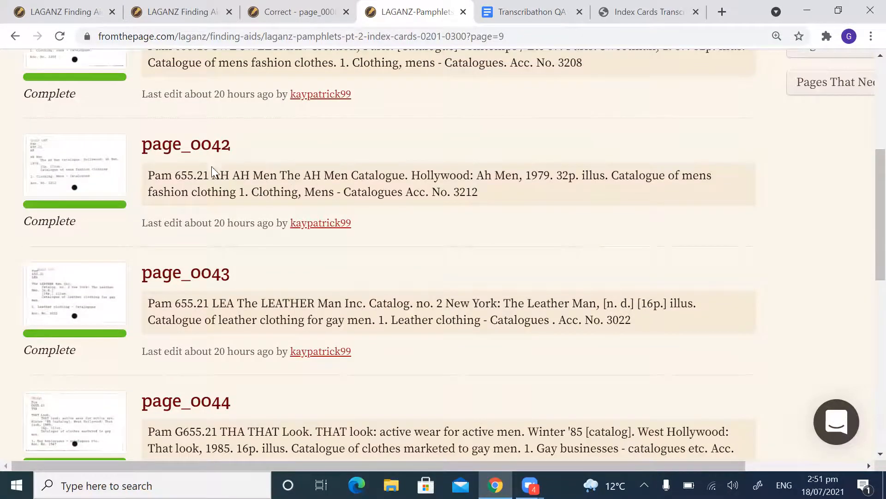
left_click(105, 172)
scroll(601, 282, "down", 4)
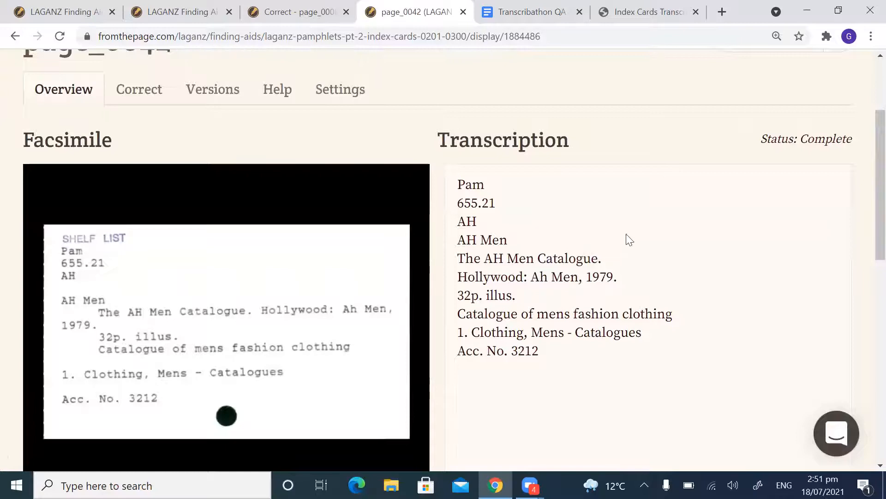
scroll(534, 207, "up", 4)
left_click(140, 229)
scroll(545, 307, "down", 4)
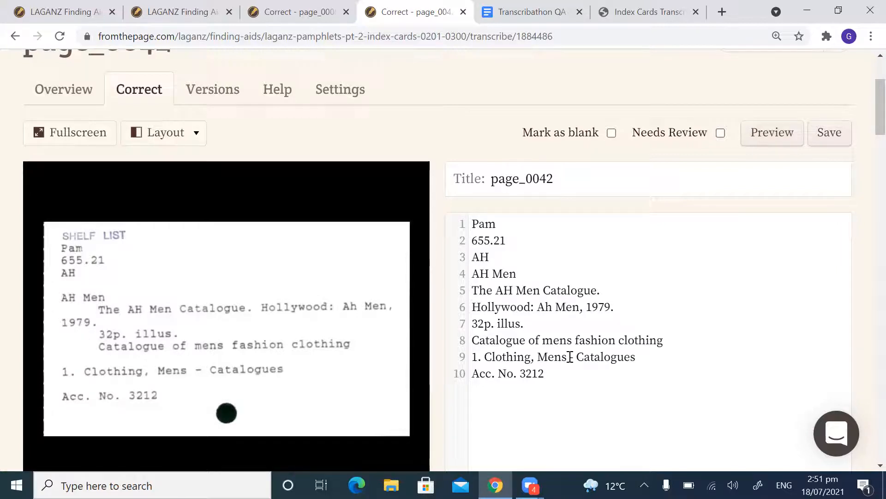
Step: Compare page_0042's call number lines and "AH Men" author line with the scanned card
left_click_drag(501, 256, 471, 255)
left_click(518, 256)
left_click_drag(497, 257, 471, 256)
left_click(497, 259)
left_click_drag(518, 273, 475, 277)
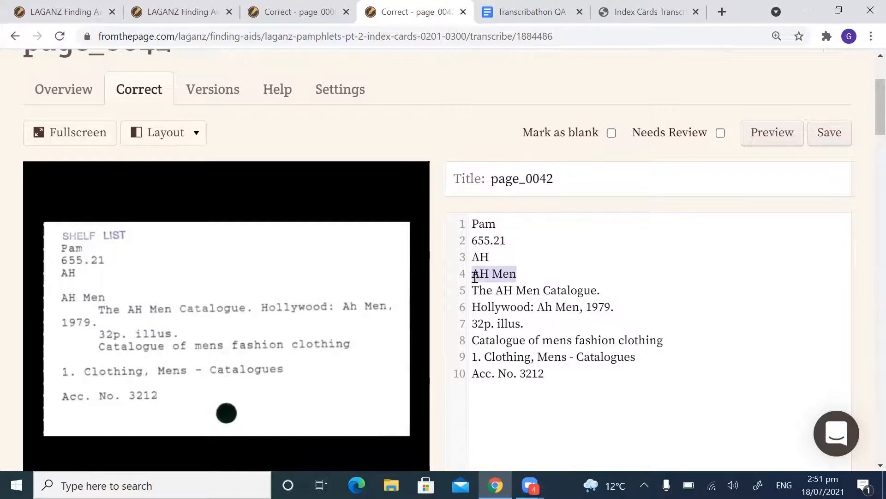
left_click(529, 273)
left_click_drag(529, 274, 466, 277)
left_click_drag(540, 263, 471, 224)
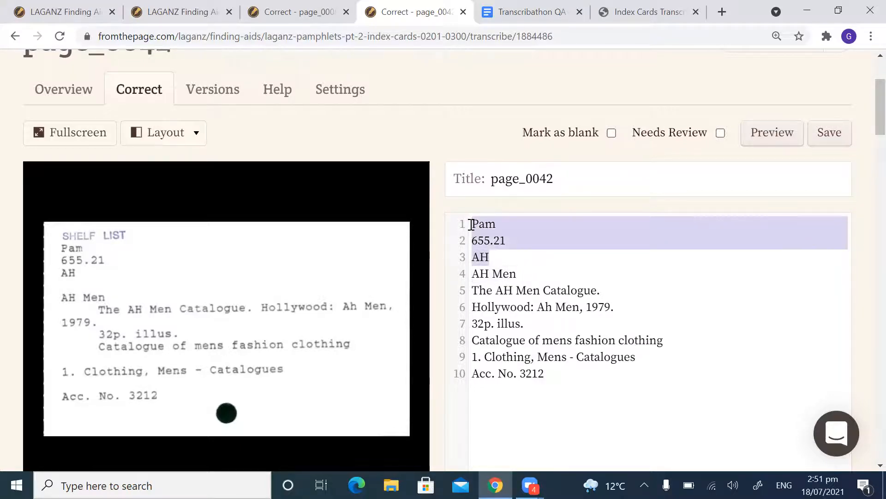
left_click(497, 254)
left_click_drag(522, 273, 478, 275)
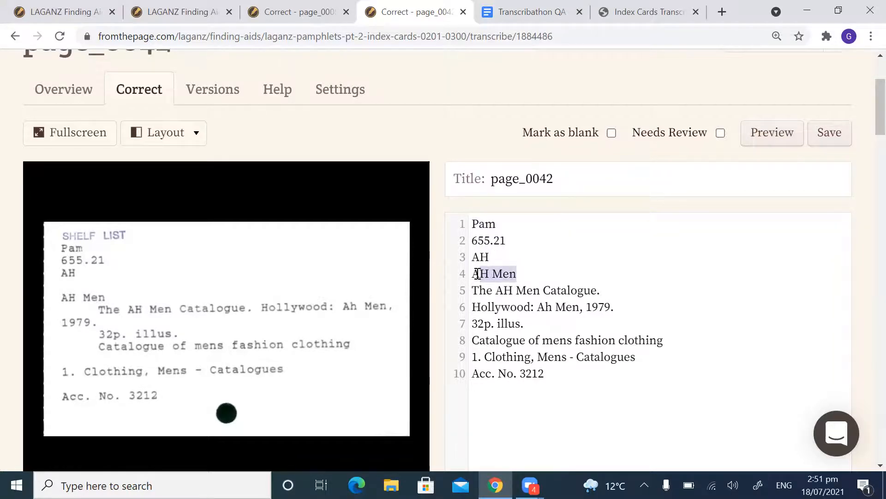
left_click(561, 298)
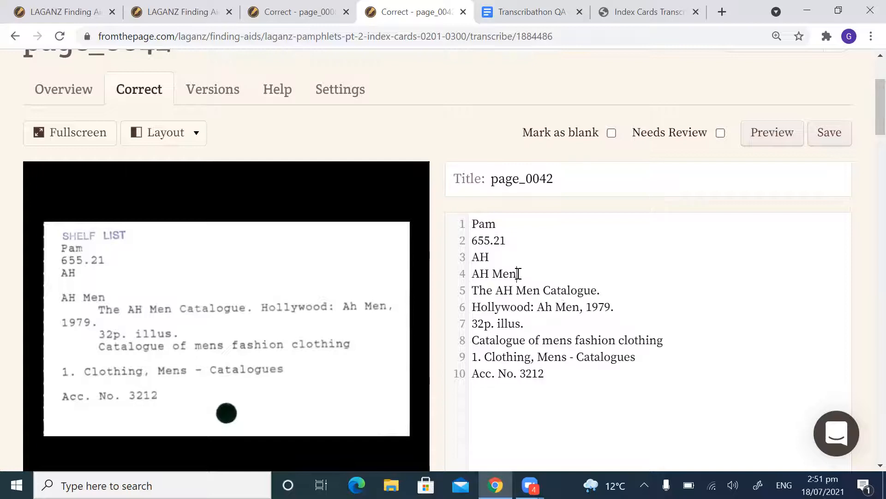
left_click_drag(518, 273, 472, 274)
left_click(557, 282)
left_click(563, 288)
Step: Check page_0042's catalogue title and description line endings against the scan and save the transcription
scroll(576, 278, "down", 1)
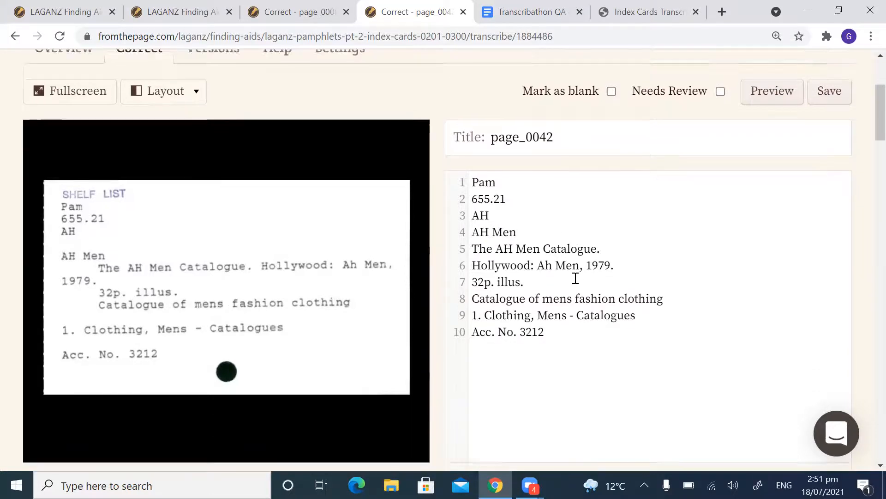
scroll(576, 279, "down", 1)
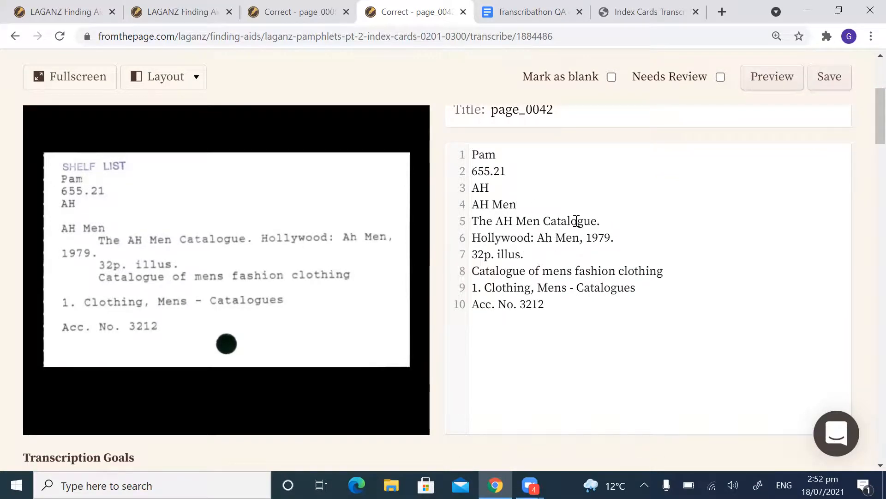
left_click_drag(614, 222, 517, 221)
left_click(630, 232)
left_click(678, 273)
left_click(828, 80)
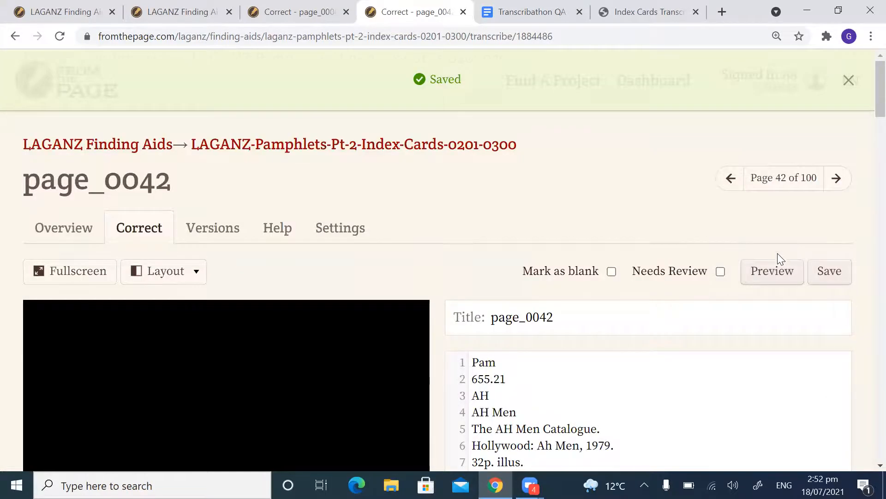
Step: Go to page_0043 and look over its transcription beside the scanned card
scroll(777, 254, "down", 4)
scroll(760, 265, "up", 5)
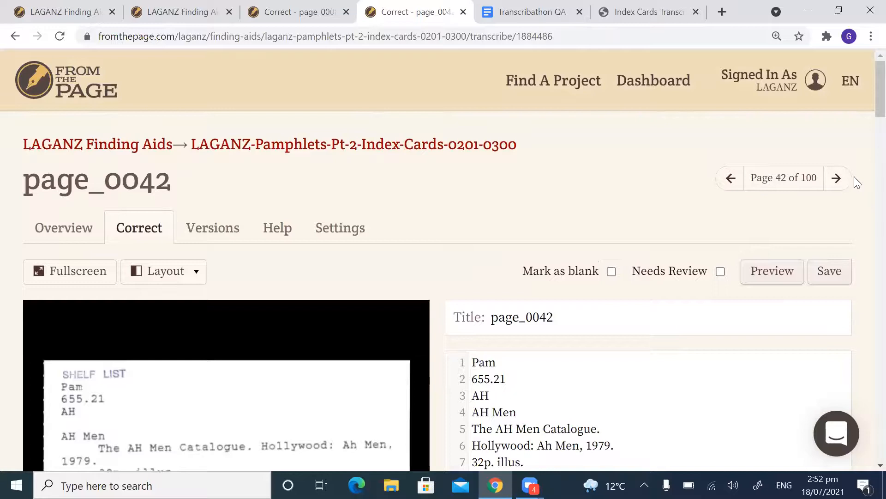
left_click(837, 178)
scroll(753, 255, "down", 1)
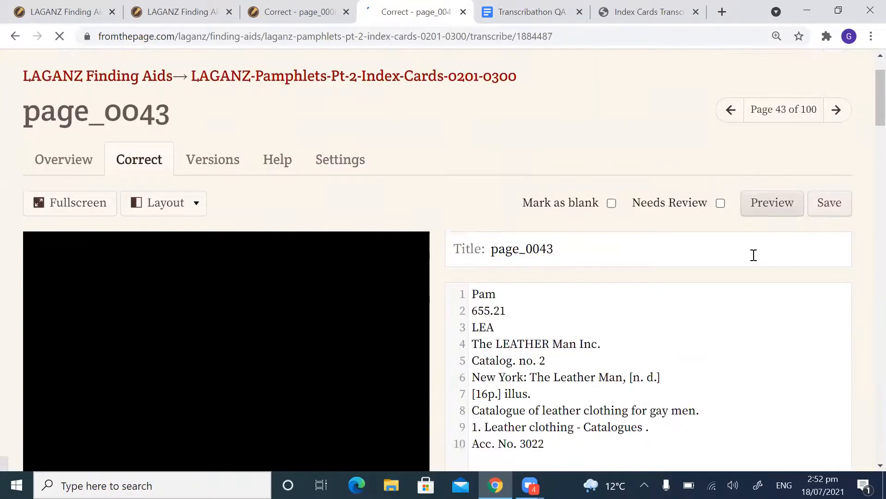
scroll(753, 255, "down", 2)
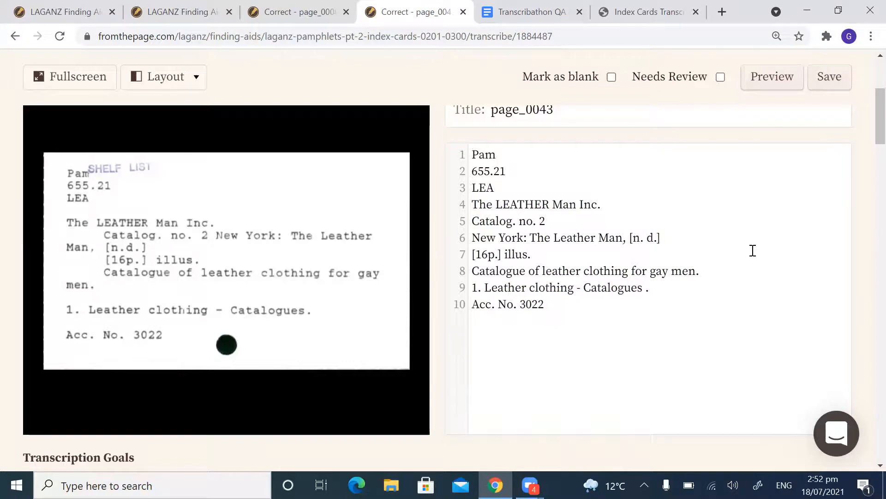
scroll(753, 250, "up", 2)
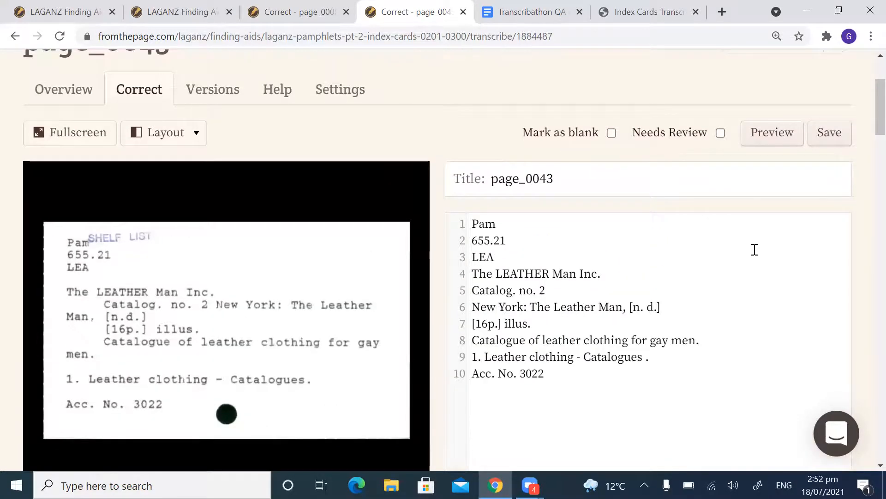
scroll(755, 250, "down", 2)
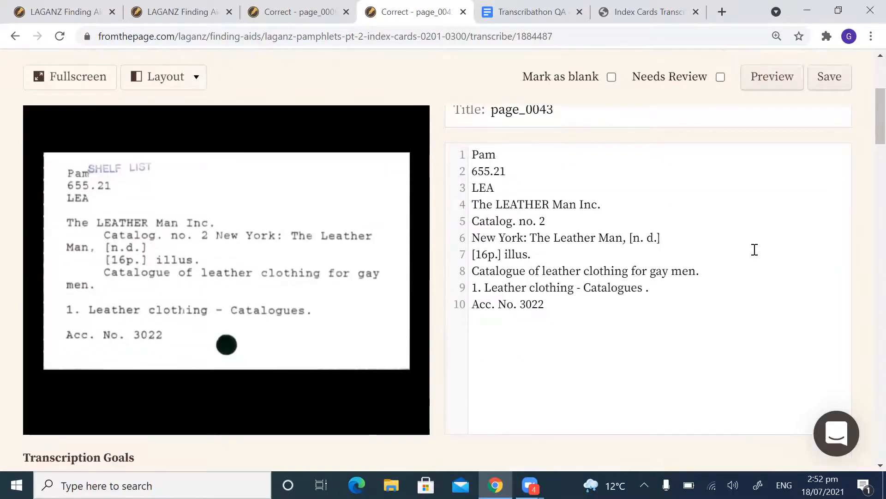
scroll(755, 249, "up", 2)
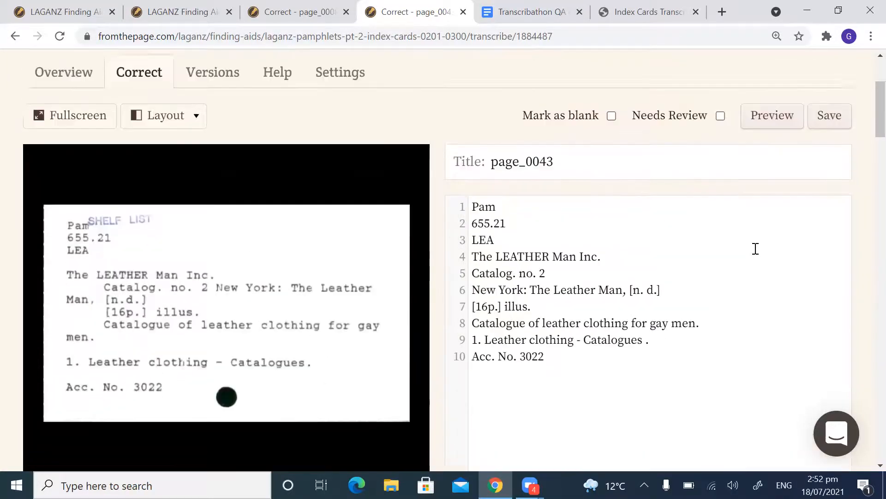
scroll(629, 248, "down", 2)
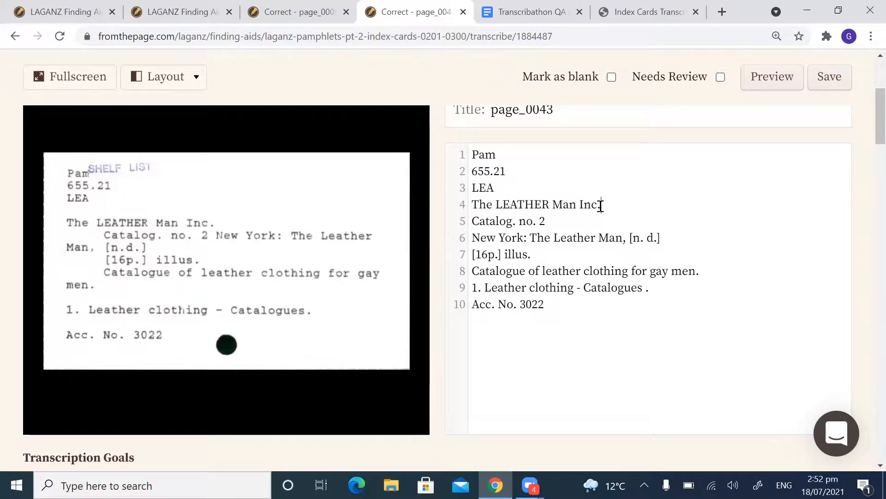
Step: Compare page_0043's "The LEATHER Man Inc.", "Catalog. no. 2" and New York publisher lines with the scan
left_click_drag(600, 204, 471, 204)
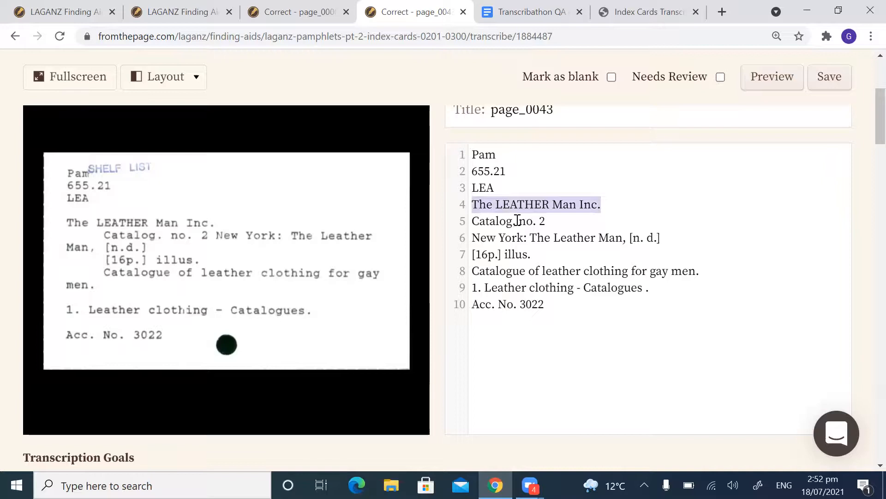
left_click(557, 226)
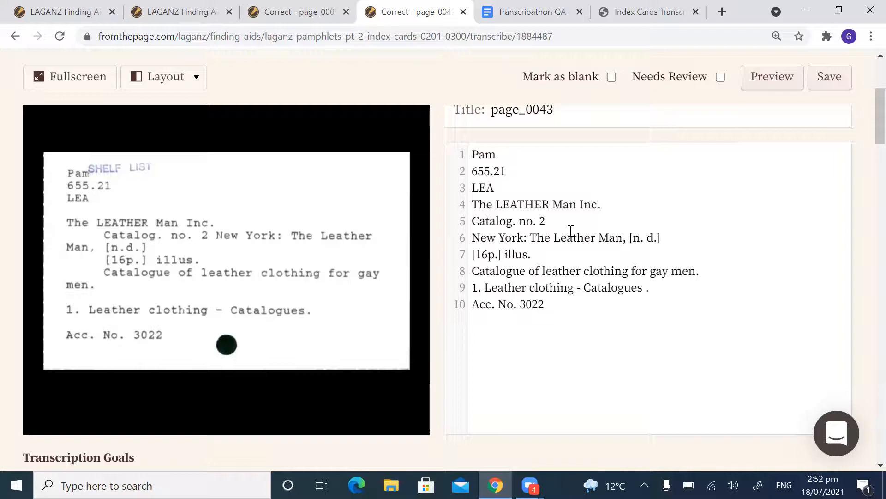
left_click_drag(546, 221, 474, 220)
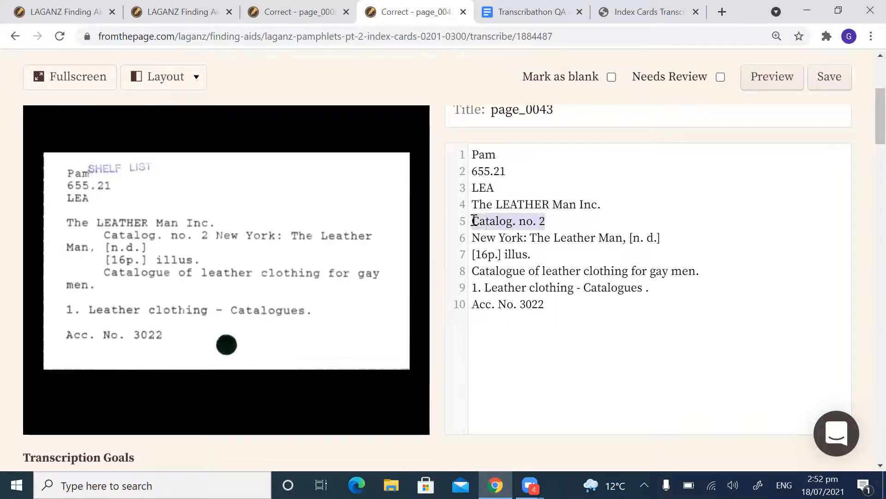
left_click(595, 222)
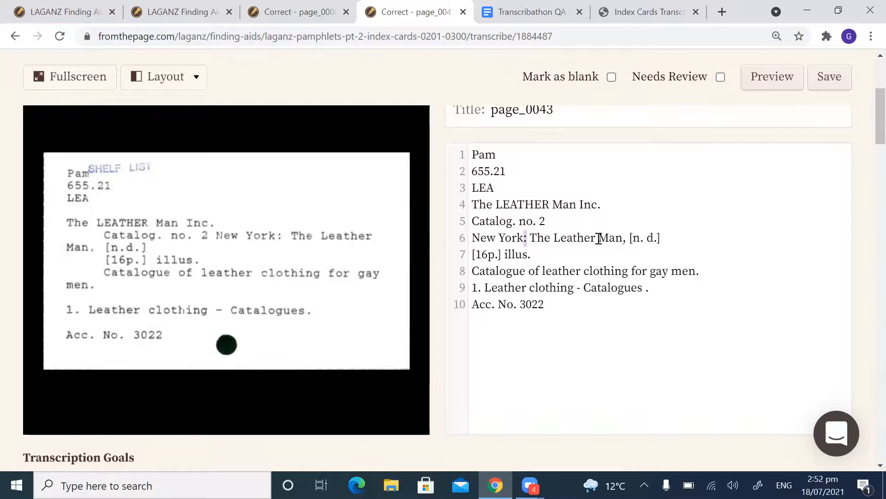
left_click_drag(622, 240, 557, 238)
left_click(631, 237)
left_click(674, 237)
Step: Remove the extra space in the date on page_0043's publisher line so it reads "[n.d.]" as on the card
left_click_drag(670, 238, 636, 236)
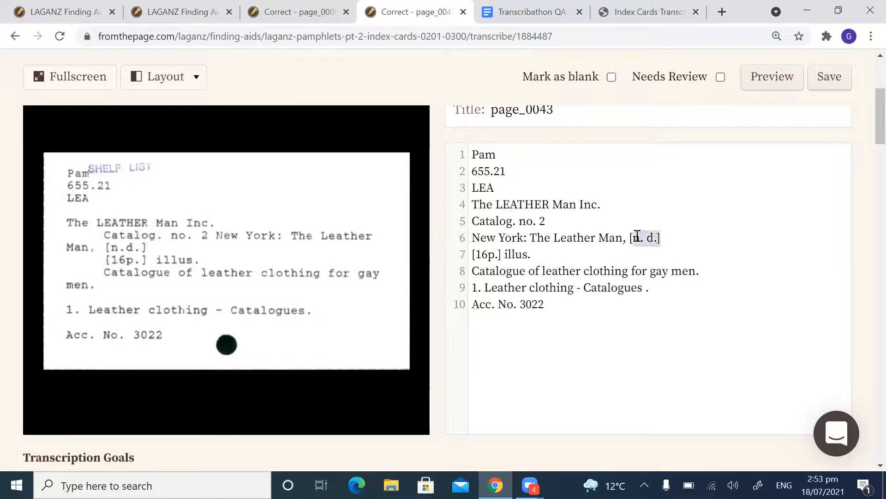
left_click(669, 237)
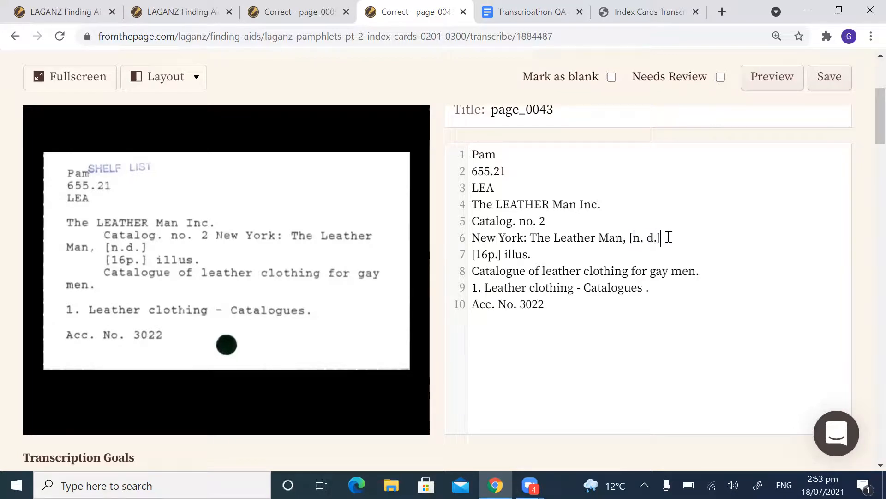
left_click(649, 237)
key("BackSpace")
left_click_drag(667, 237, 630, 237)
left_click(644, 237)
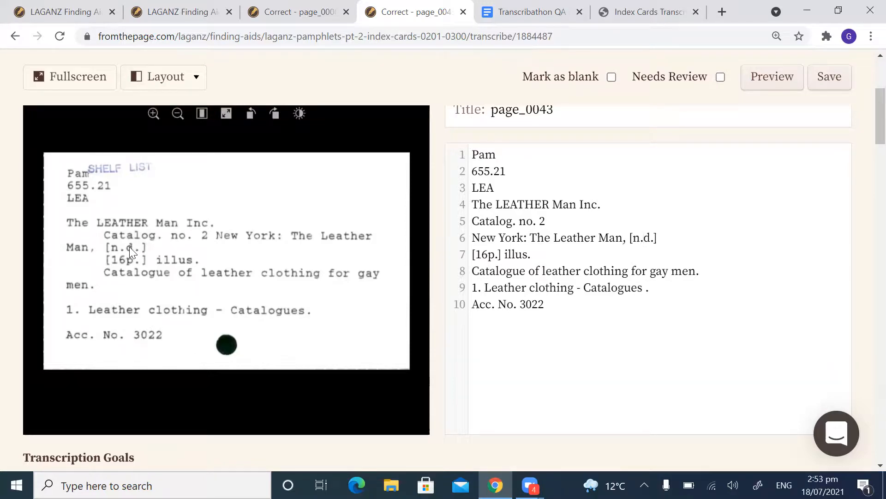
left_click_drag(658, 237, 629, 237)
left_click(665, 237)
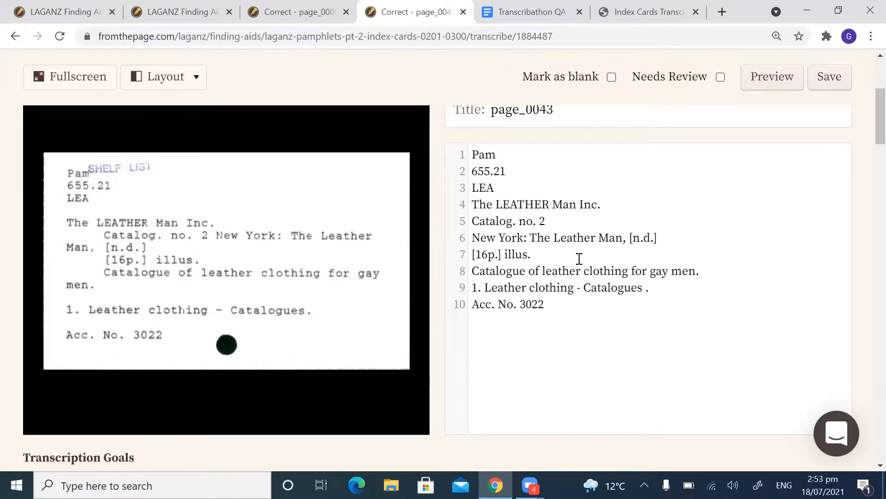
Step: Fix the stray spacing at the end of the "Leather clothing - Catalogues" line and save the page_0043 transcription
left_click(698, 270)
left_click(665, 289)
key("BackSpace")
left_click(587, 300)
left_click(833, 79)
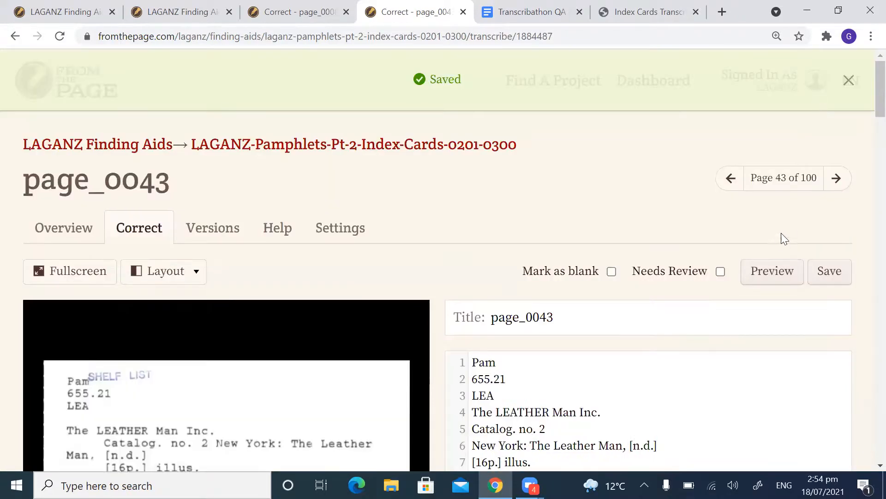
Step: Look over the saved page_0043 and go on to page_0044 for correction
scroll(737, 212, "down", 3)
scroll(733, 208, "up", 2)
left_click(837, 109)
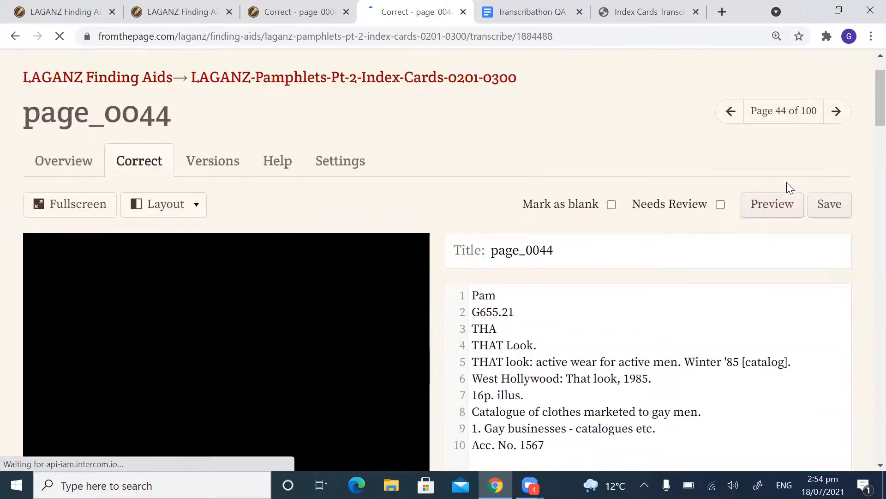
Step: Compare page_0044's "THAT Look." heading line and the title line below it with the scanned card
scroll(676, 206, "down", 3)
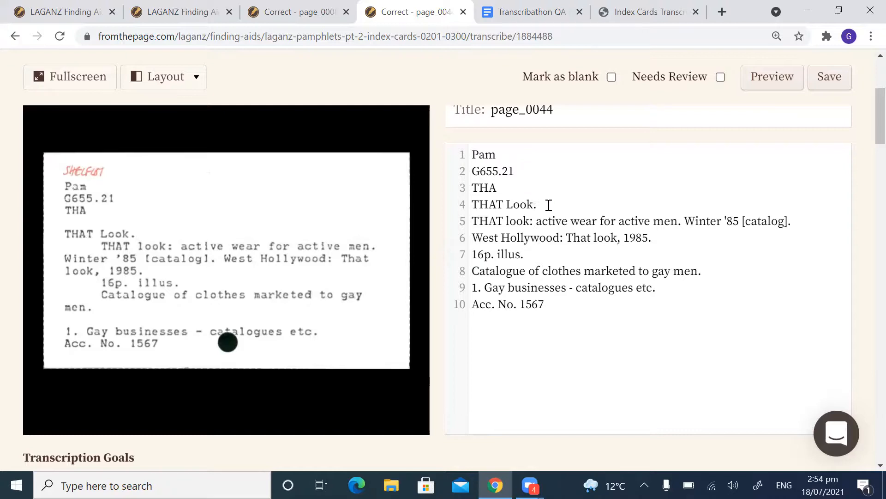
left_click(811, 218)
left_click_drag(805, 223, 468, 220)
left_click(550, 215)
left_click_drag(537, 204, 468, 204)
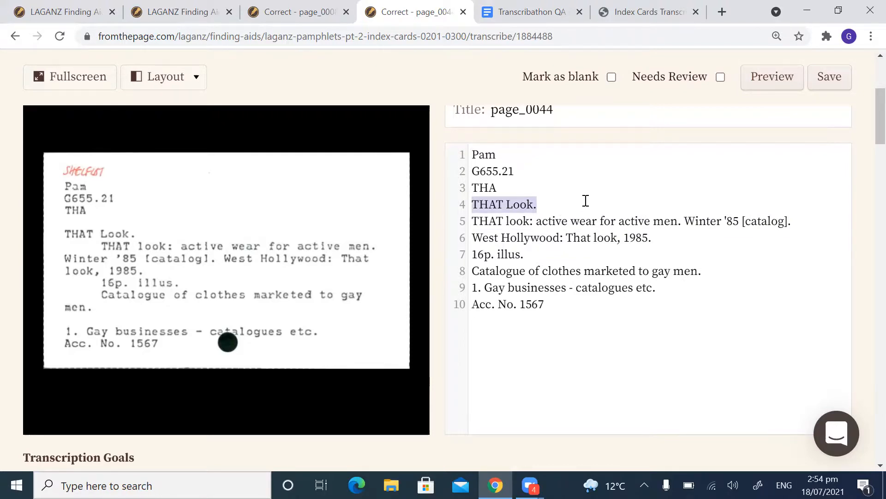
left_click(656, 212)
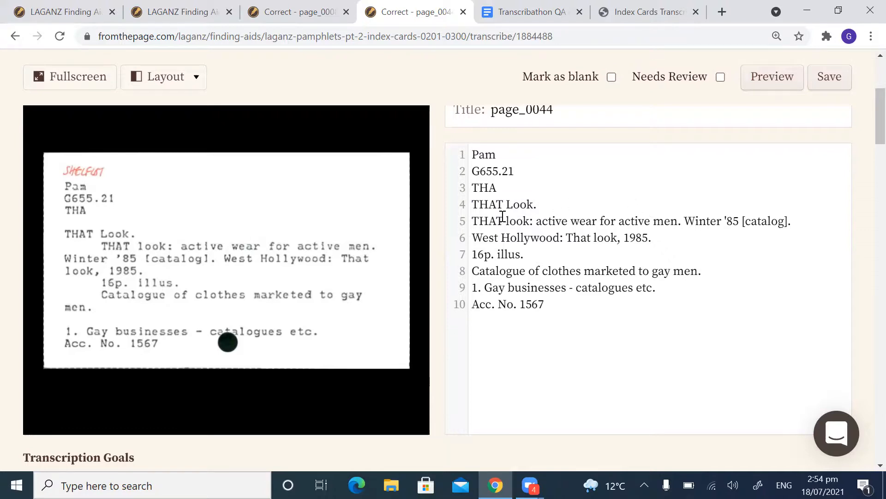
Step: Check the title "THAT look: active wear for active men." and the "Winter '85 [catalog]." that follows it against the scan
left_click_drag(474, 221, 697, 221)
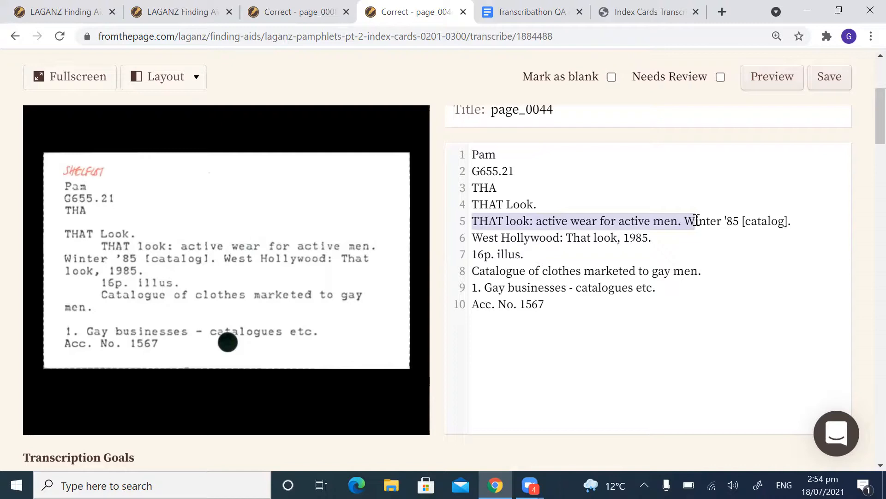
left_click(718, 222)
left_click(803, 218)
left_click_drag(802, 219, 687, 222)
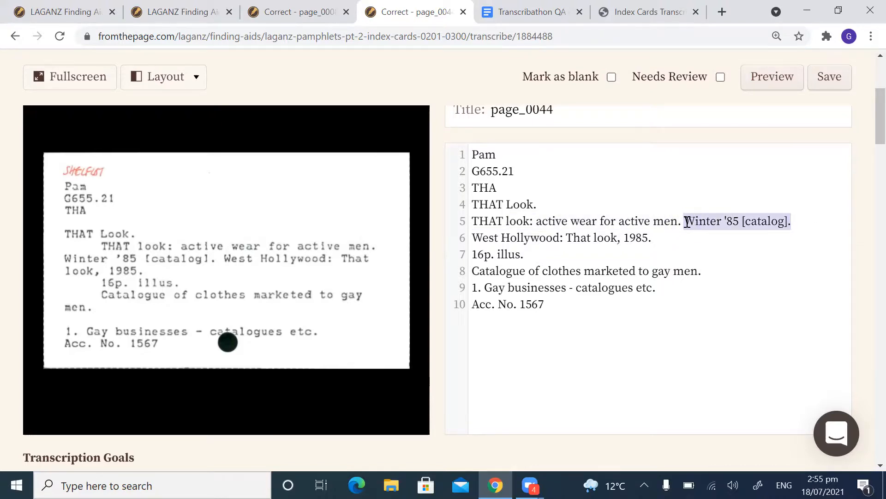
left_click(741, 220)
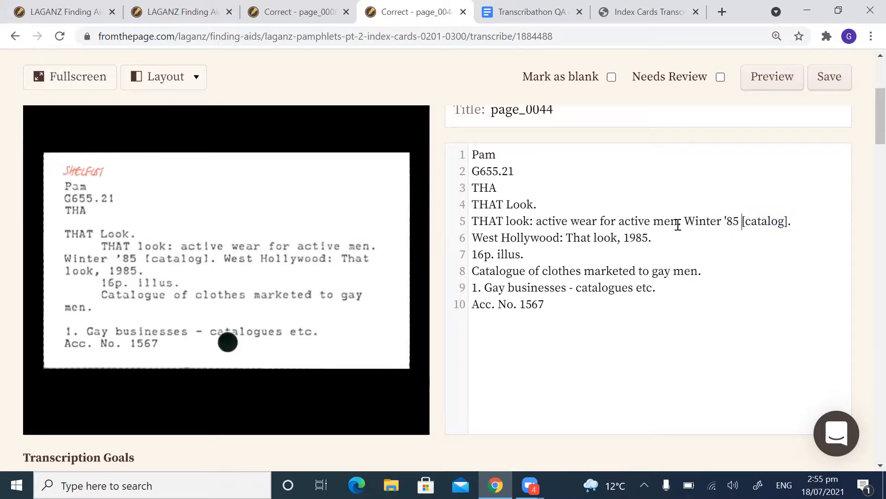
left_click(597, 237)
Step: Examine the year '85 and the square brackets around "[catalog]" at the end of page_0044's title line
left_click_drag(684, 221, 789, 222)
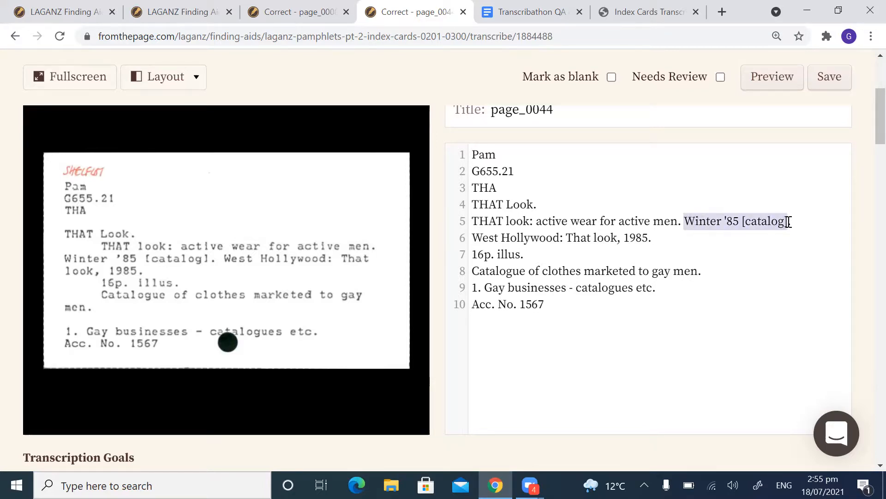
left_click(734, 220)
double_click(734, 220)
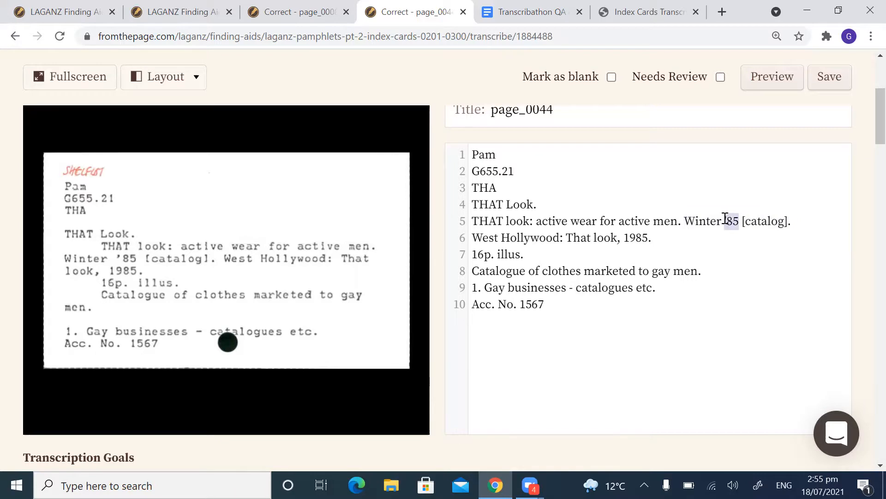
left_click(758, 221)
left_click_drag(786, 221, 744, 223)
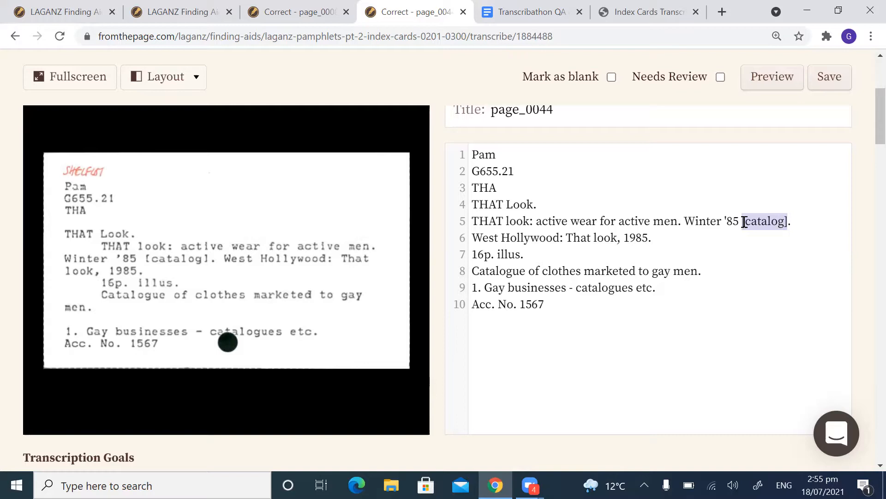
left_click(666, 241)
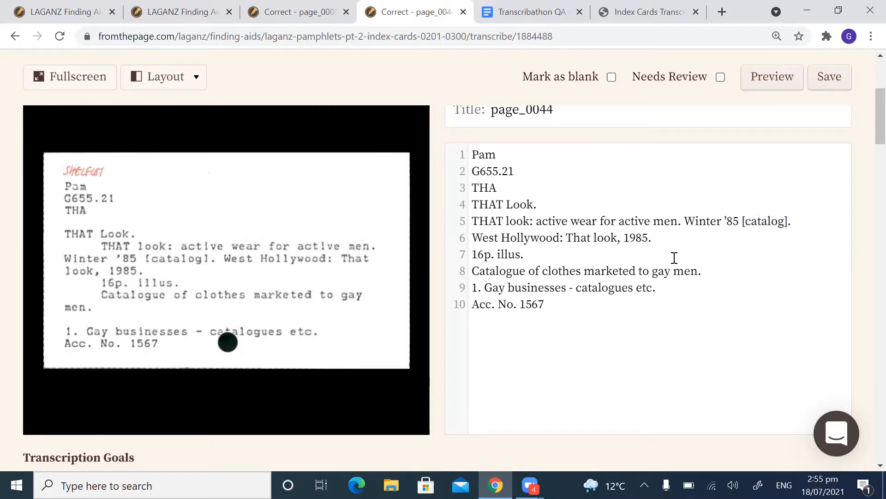
Step: Compare the "16p. illus.", catalogue description, "Gay businesses" subject and accession lines of page_0044 with the scan
scroll(549, 259, "down", 1)
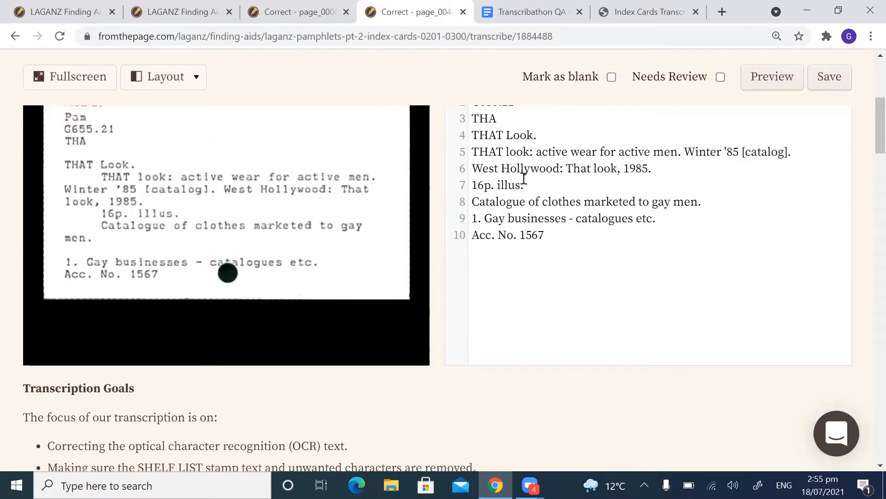
left_click_drag(525, 185, 459, 188)
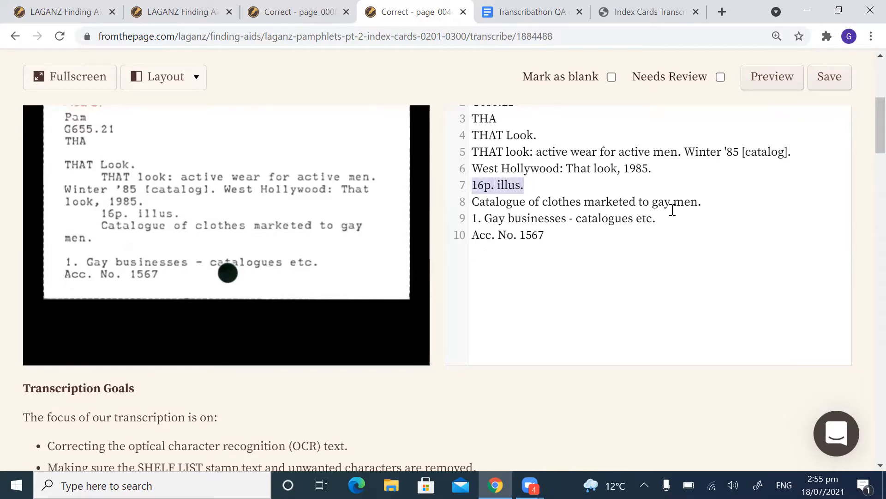
left_click(707, 203)
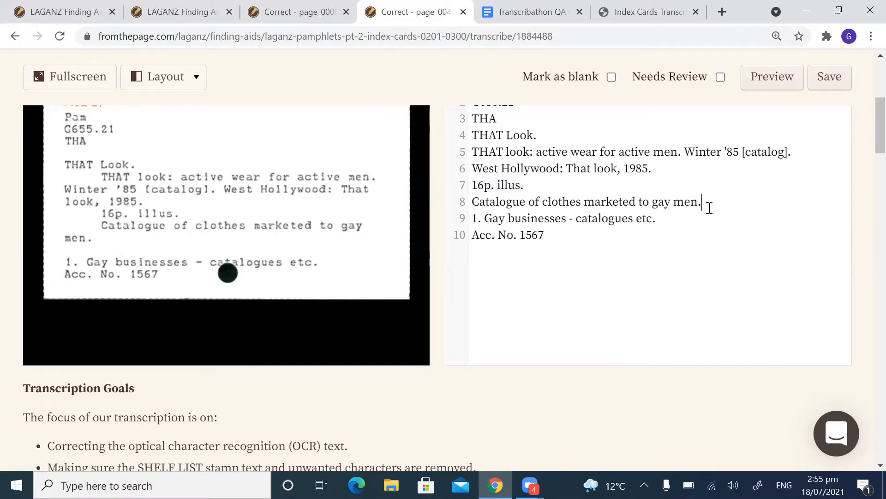
left_click_drag(707, 201, 663, 201)
left_click(658, 221)
left_click(546, 238)
Step: Save the page_0044 transcription and look over the saved text beside the scan
scroll(689, 273, "up", 1)
scroll(688, 273, "up", 1)
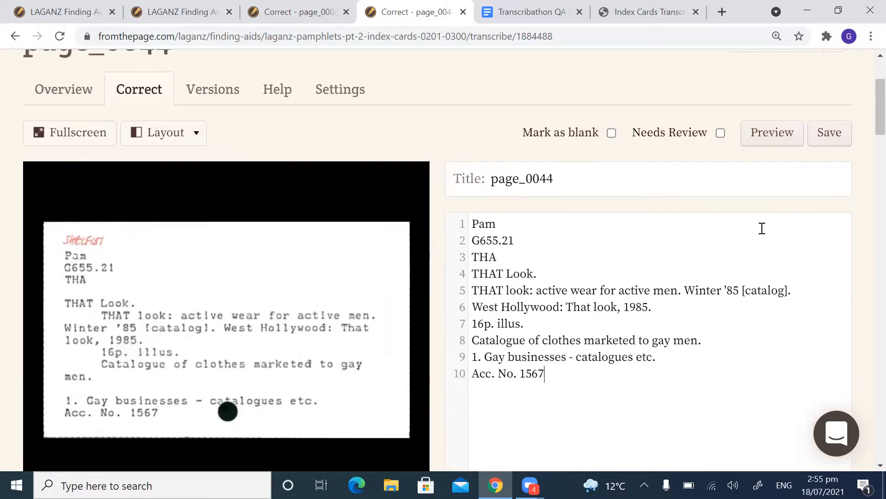
left_click(822, 136)
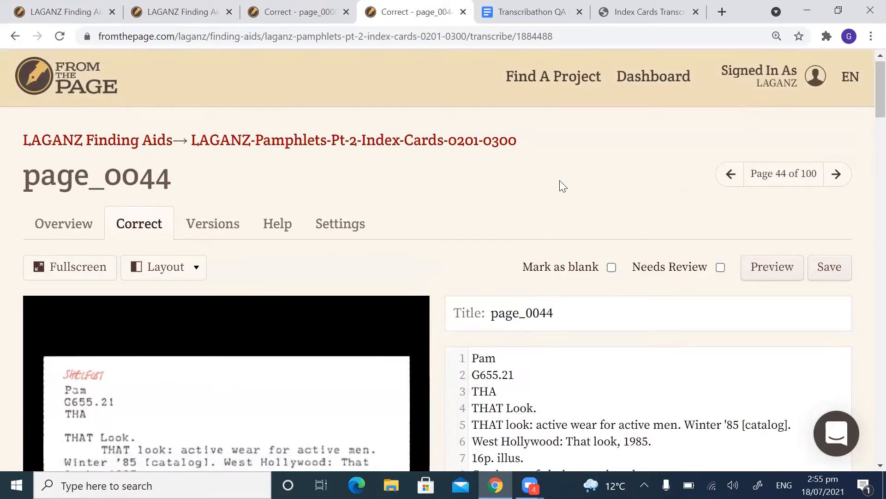
scroll(560, 180, "down", 3)
scroll(578, 176, "down", 2)
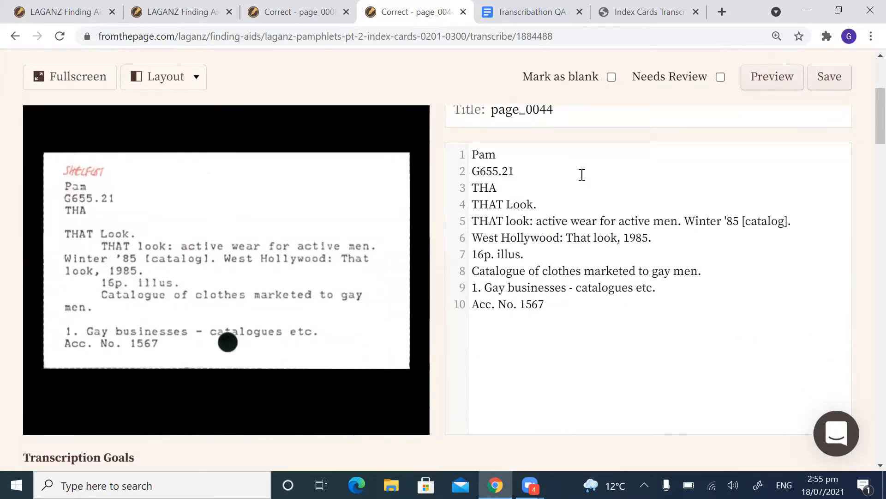
scroll(581, 175, "up", 2)
scroll(596, 182, "up", 2)
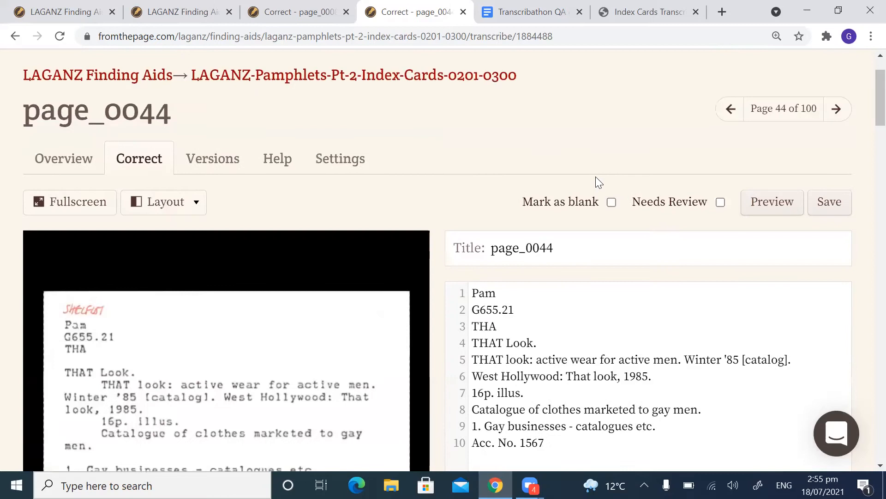